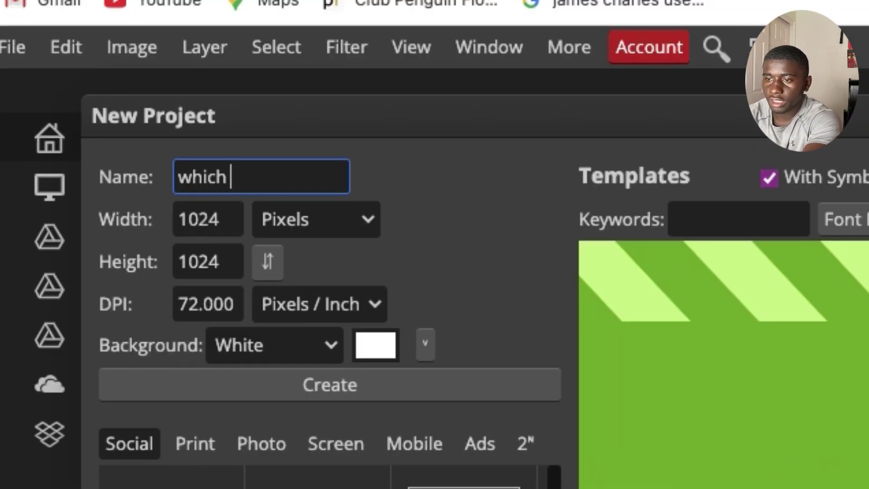
# Name the new project "which 4r" and set its width to 409 pixels.
pyautogui.write('4r')
pyautogui.click(226, 219)
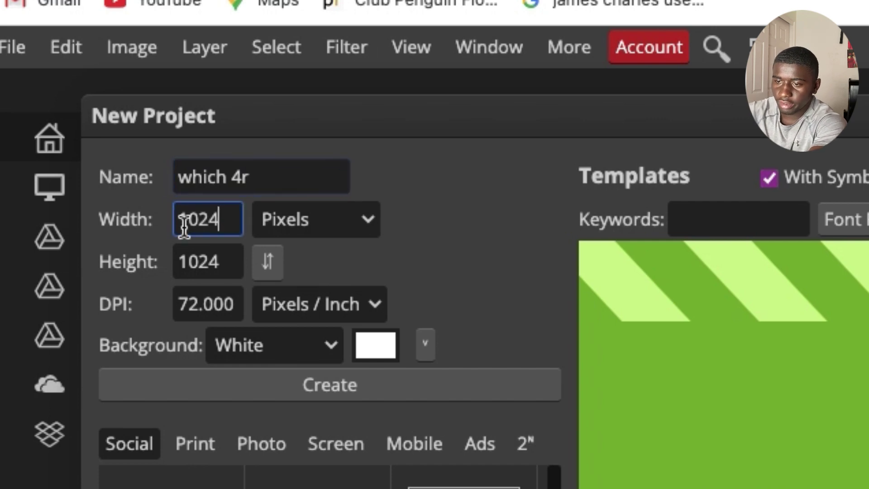
pyautogui.press('BackSpace')
pyautogui.press('BackSpace')
pyautogui.press('BackSpace')
pyautogui.press('BackSpace')
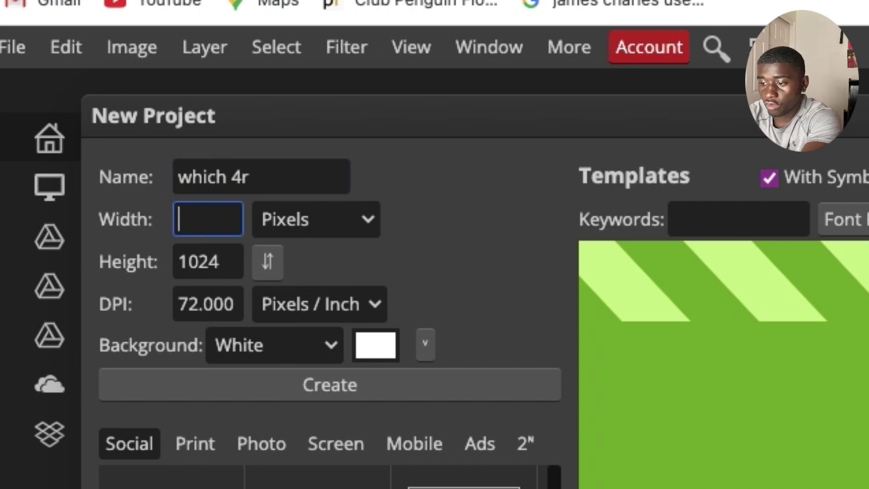
pyautogui.write('409')
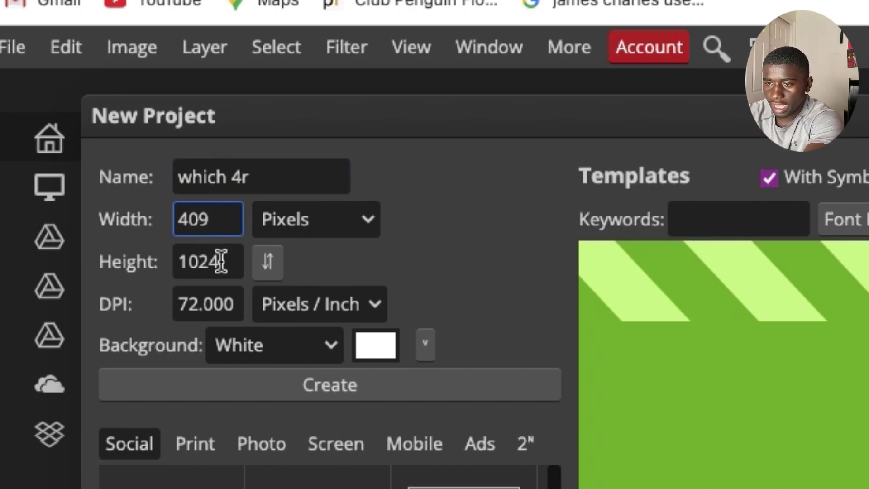
# Set the project height to 409 pixels and create the document with a white background.
pyautogui.click(212, 261)
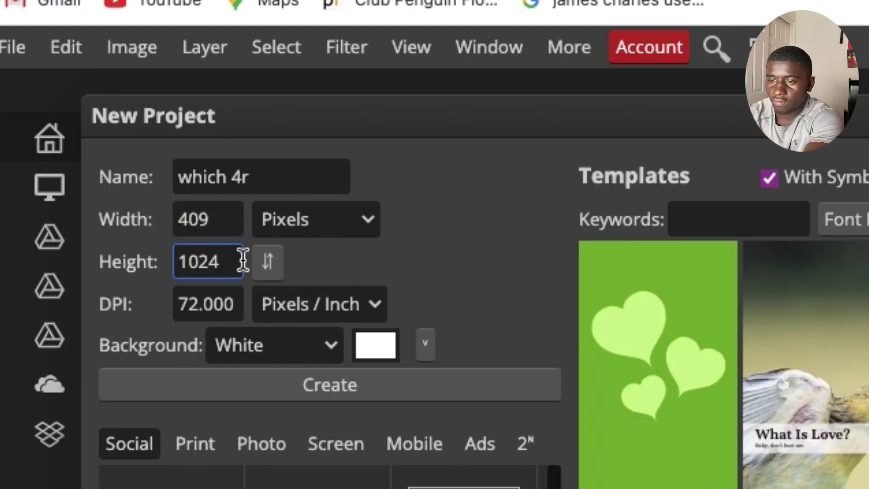
pyautogui.press('BackSpace')
pyautogui.press('BackSpace')
pyautogui.press('BackSpace')
pyautogui.click(189, 262)
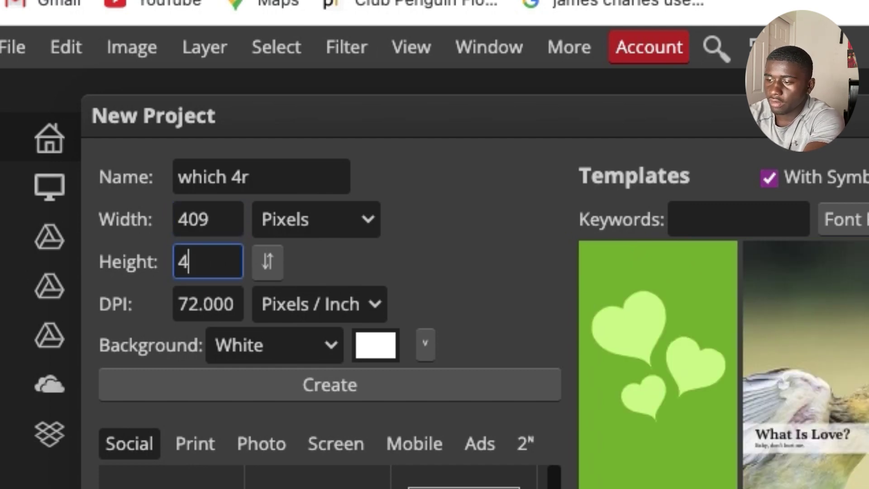
pyautogui.write('409')
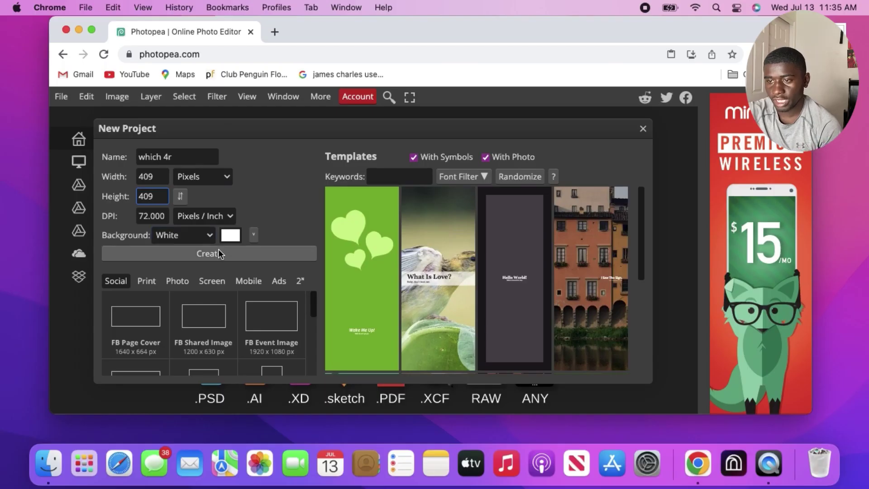
pyautogui.click(217, 256)
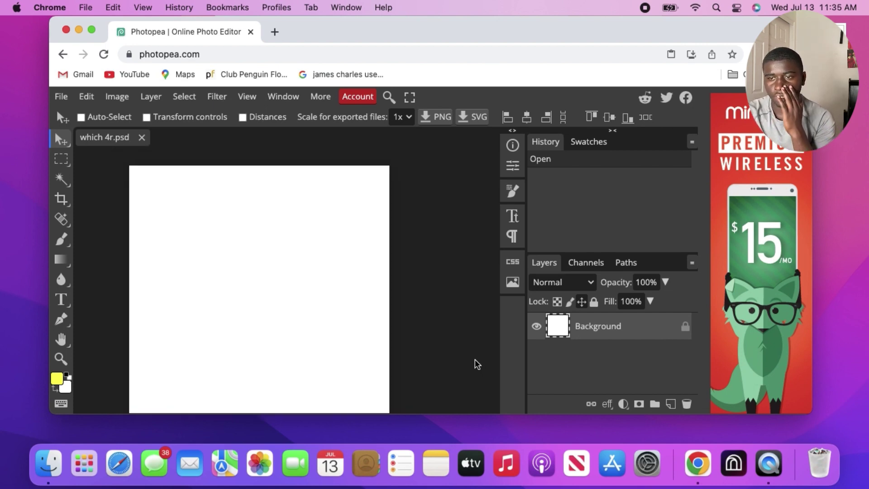
# Search Google for "drake" in a new browser tab, choosing the suggestion for the Canadian rapper.
pyautogui.click(92, 31)
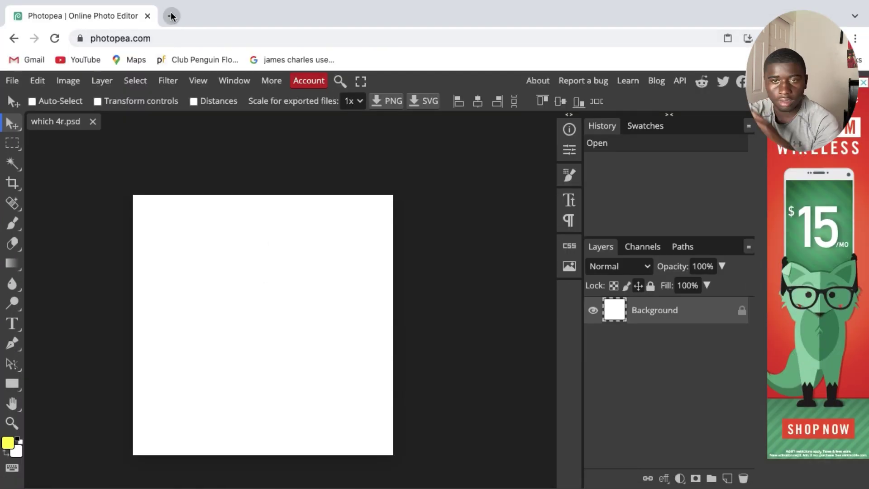
pyautogui.click(172, 16)
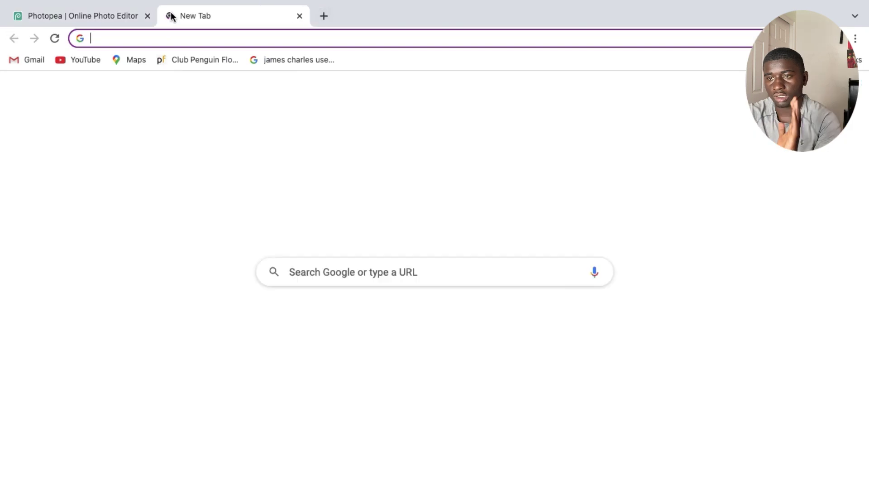
pyautogui.click(94, 16)
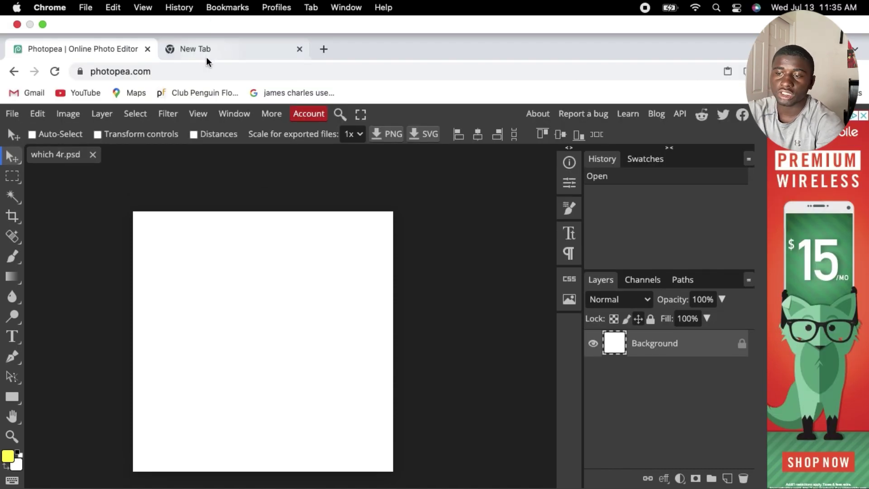
pyautogui.click(207, 16)
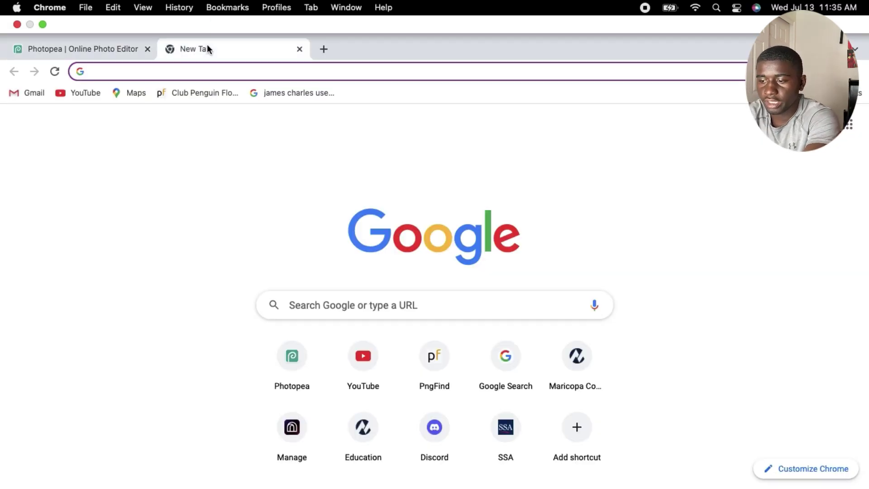
pyautogui.write('drake')
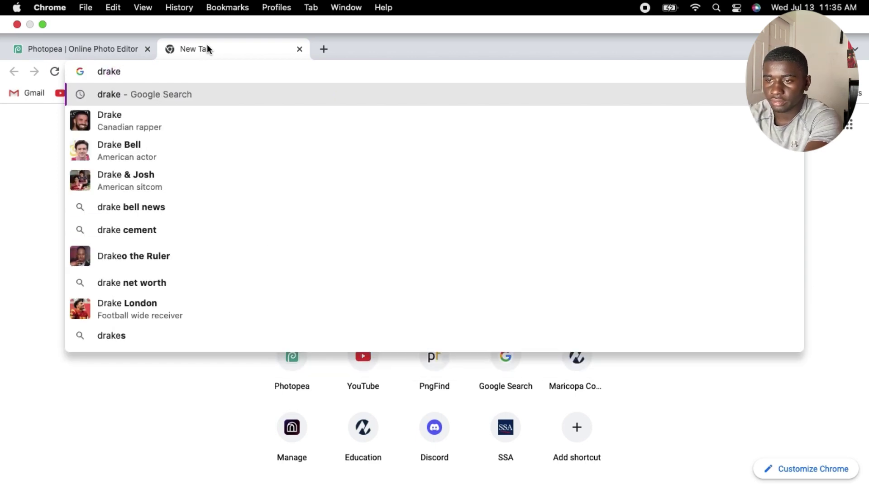
pyautogui.click(147, 122)
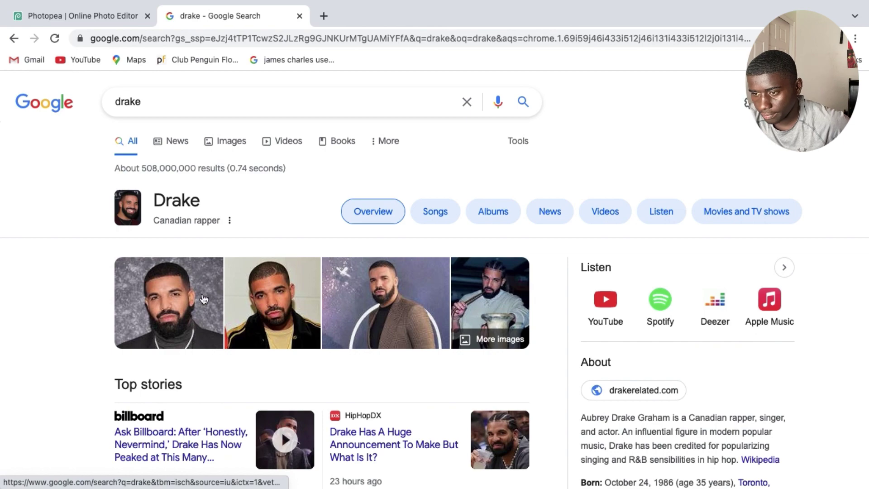
# Preview the 1,024 × 1,024 POPSUGAR portrait from the related Drake images and check the actions available for it.
pyautogui.click(157, 284)
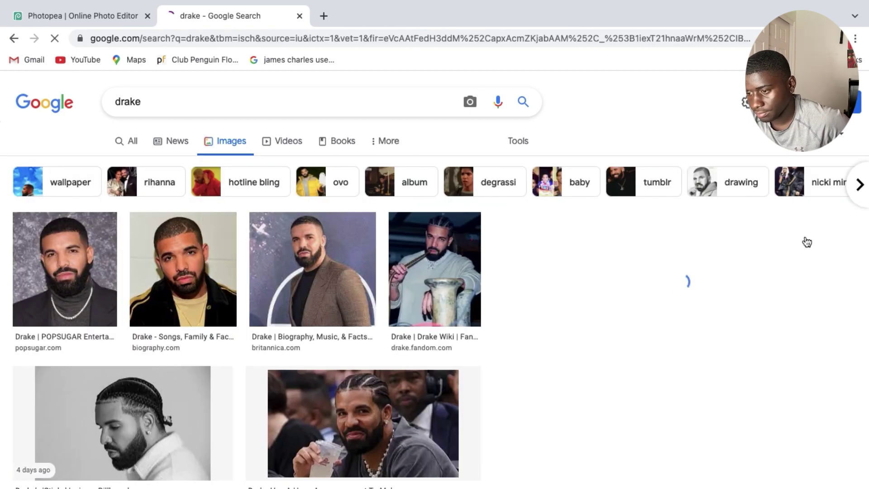
pyautogui.scroll(-6, 621, 351)
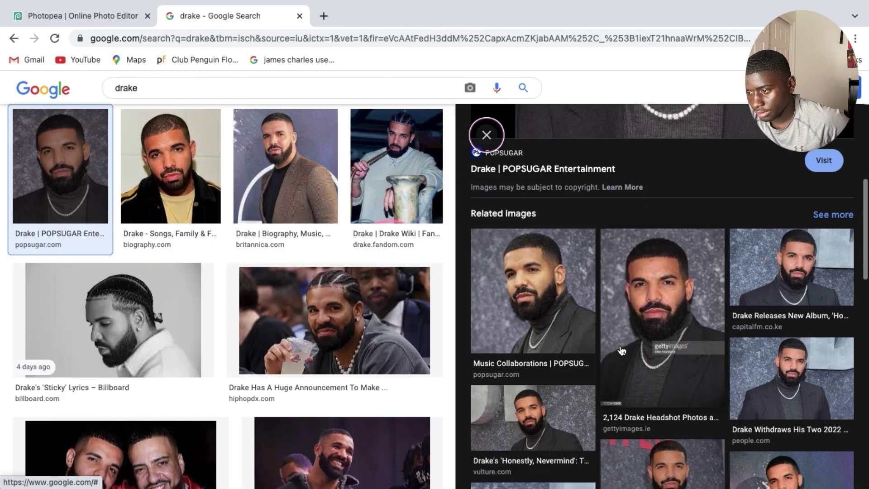
pyautogui.click(530, 303)
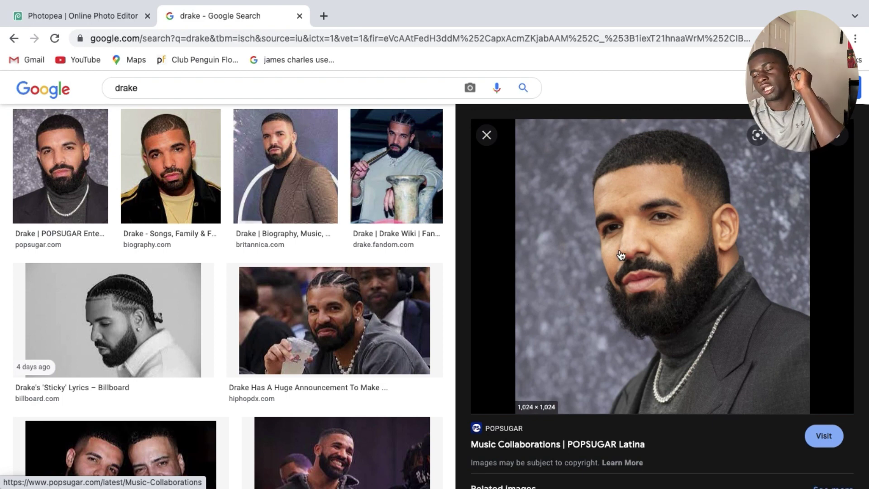
pyautogui.rightClick(652, 257)
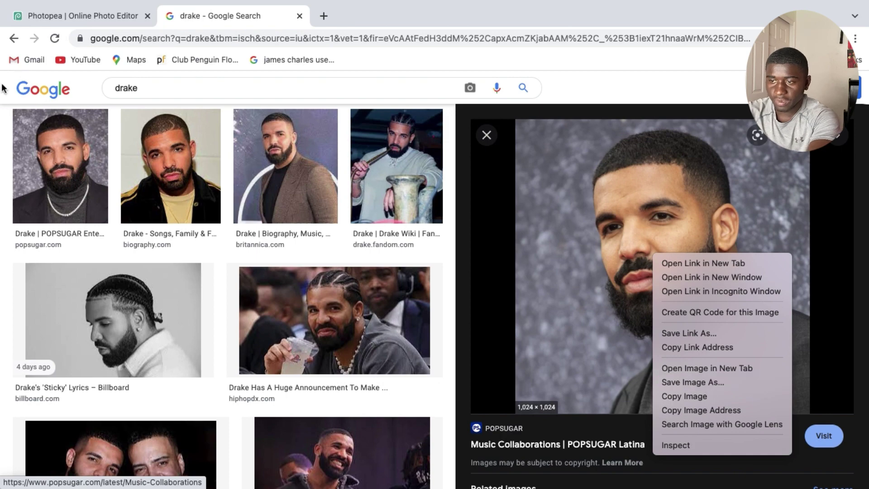
pyautogui.click(61, 16)
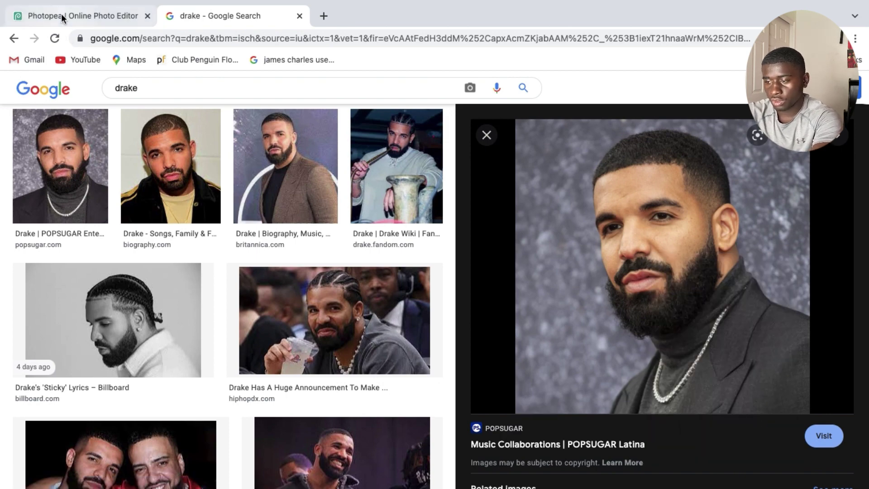
# Return to the Photopea document, then switch to Finder and select the Drake portrait in the Downloads folder.
pyautogui.click(61, 14)
pyautogui.moveTo(59, 4)
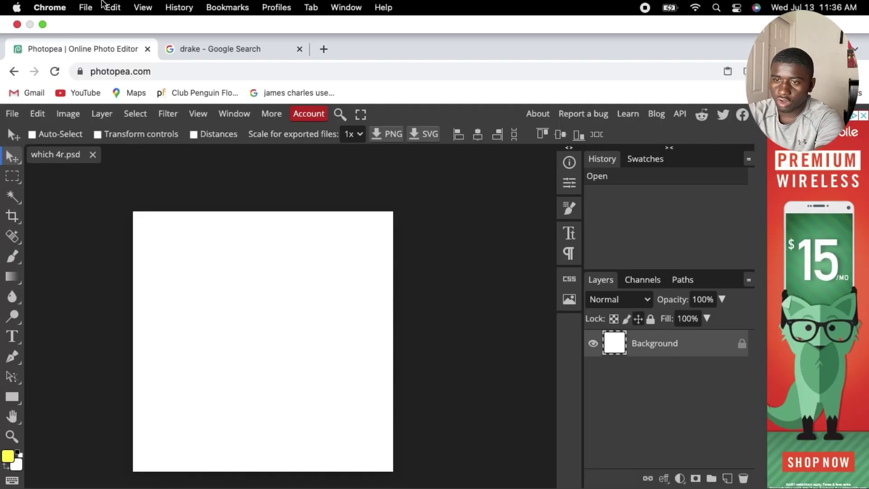
pyautogui.click(43, 25)
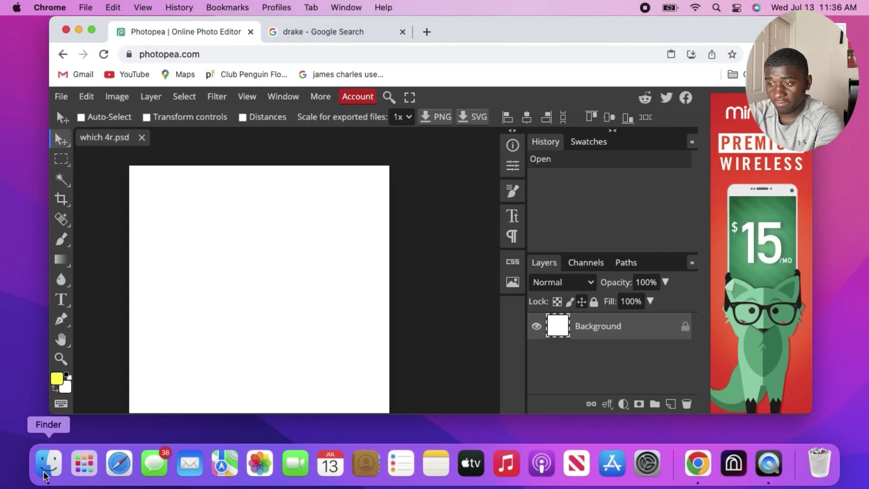
pyautogui.click(45, 471)
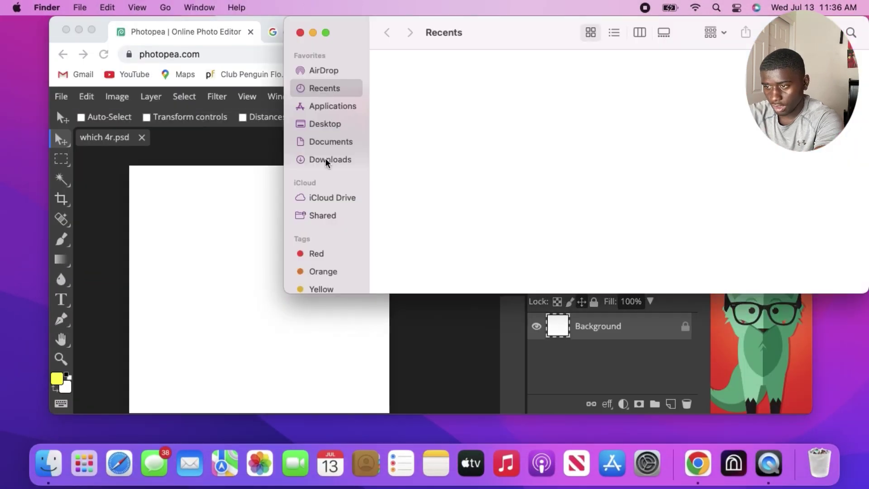
pyautogui.click(326, 160)
pyautogui.click(425, 284)
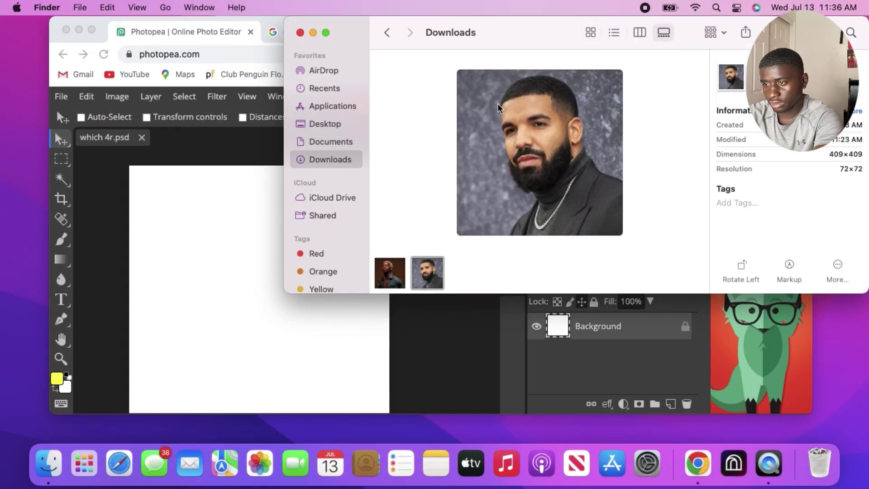
# Place the Drake portrait from Downloads onto the blank canvas as a new layer and commit the placement.
pyautogui.moveTo(519, 38); pyautogui.dragTo(600, 11)
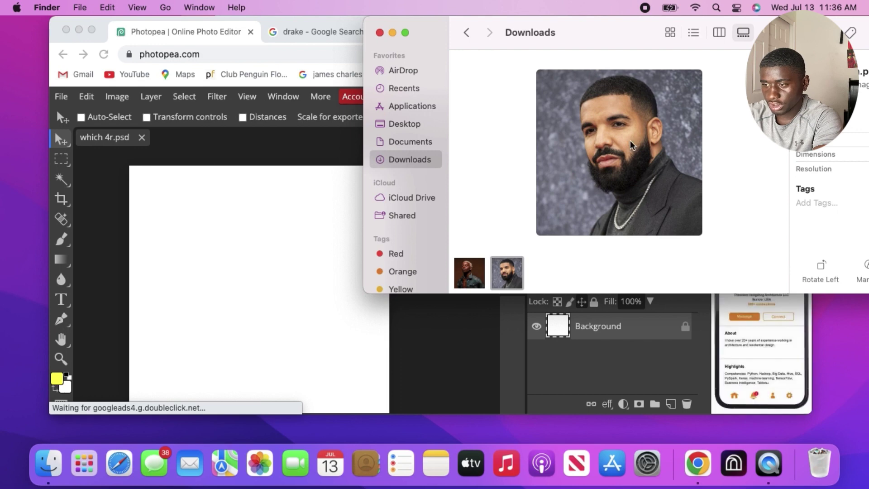
pyautogui.moveTo(619, 150); pyautogui.dragTo(250, 272)
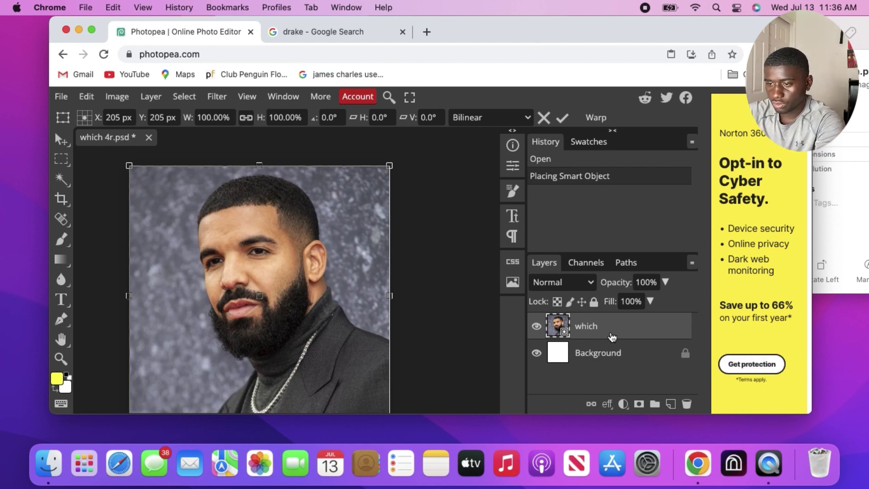
pyautogui.click(572, 356)
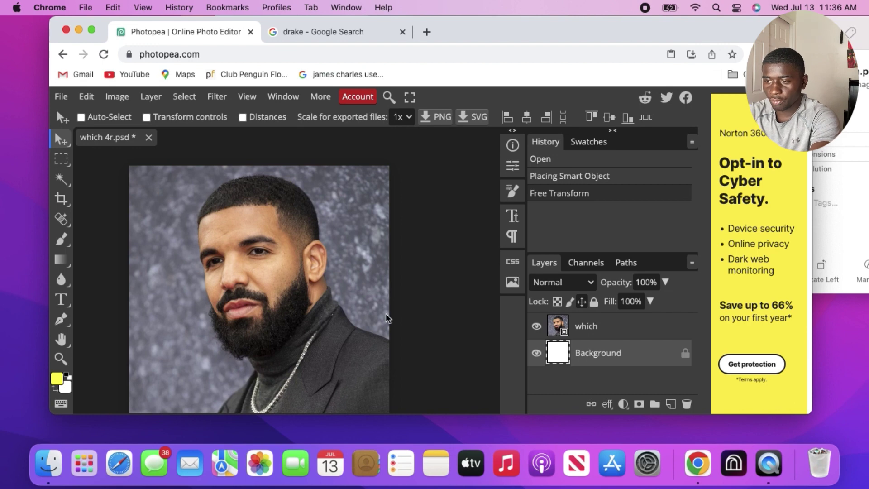
# Try the Crop tool with the portrait layer selected, pulling the frame's lower-right corner inward and back out, and leave without cropping.
pyautogui.scroll(-2, 387, 317)
pyautogui.hscroll(-3, 388, 317)
pyautogui.click(582, 329)
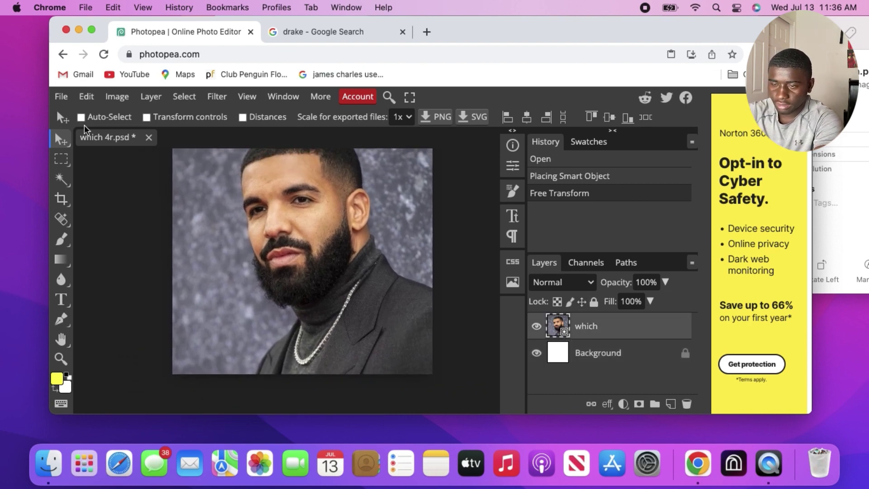
pyautogui.click(84, 96)
pyautogui.moveTo(61, 97)
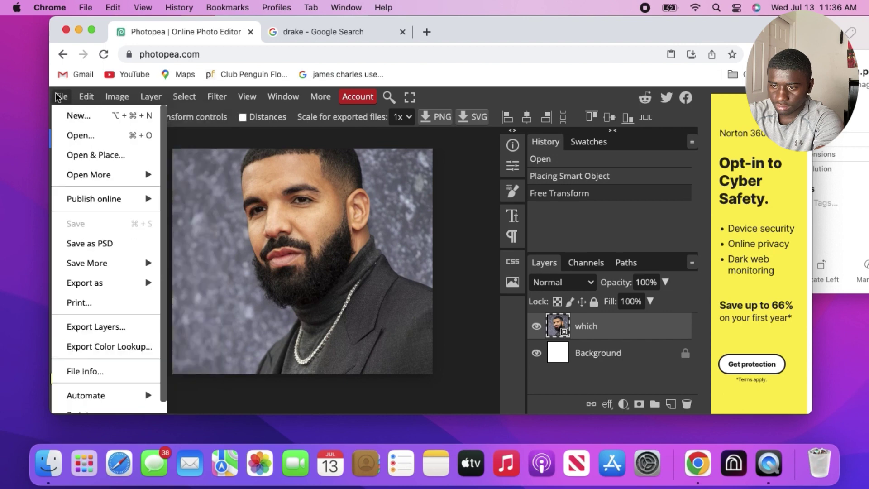
pyautogui.moveTo(91, 97)
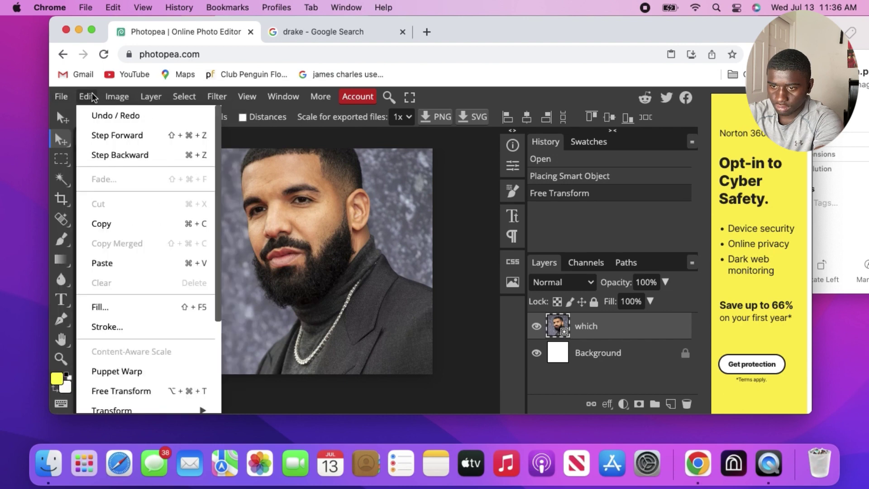
pyautogui.click(60, 198)
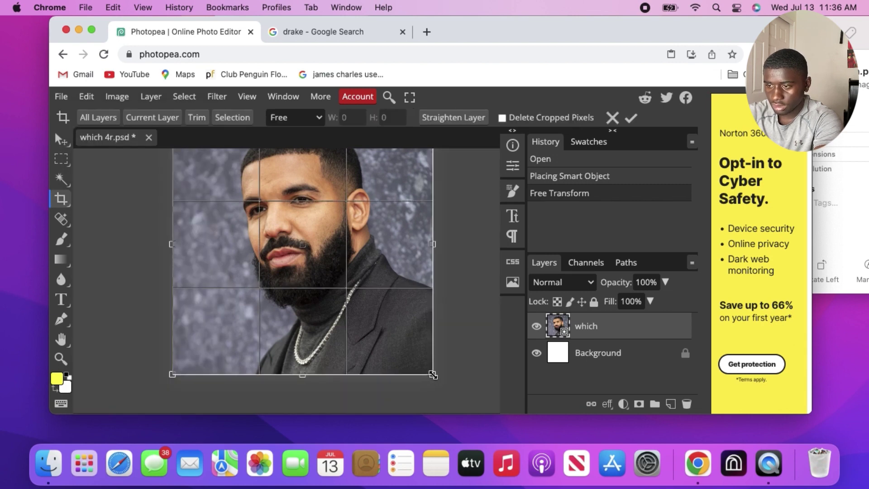
pyautogui.moveTo(432, 374); pyautogui.dragTo(384, 299)
pyautogui.moveTo(433, 354); pyautogui.dragTo(435, 374)
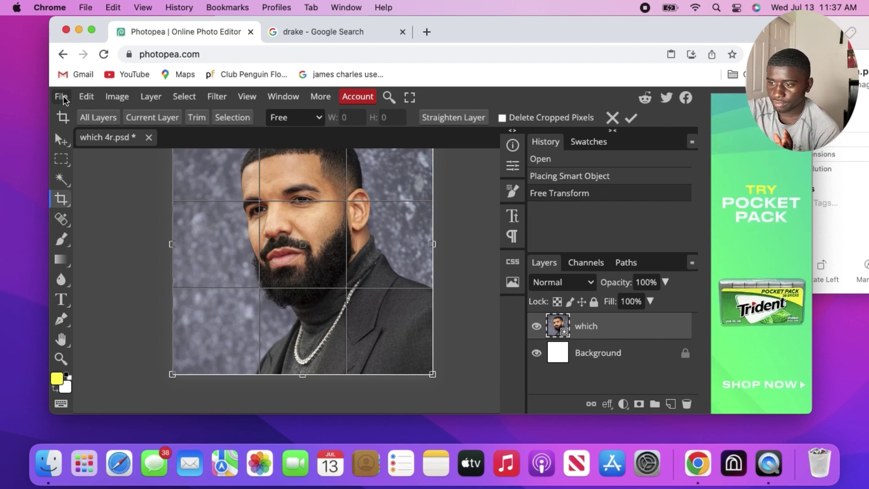
pyautogui.click(560, 358)
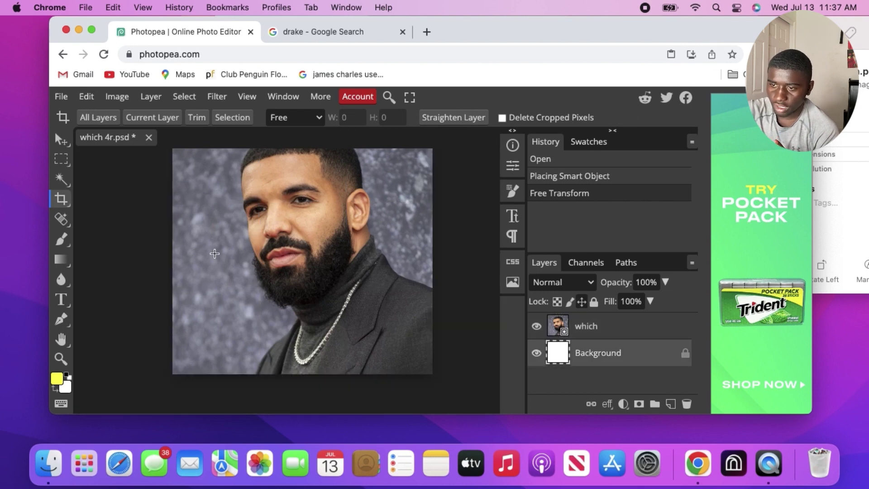
# Bring up the PNG export settings for the portrait, check the width, height and format, and close the export dialog.
pyautogui.scroll(3, 252, 275)
pyautogui.scroll(2, 252, 275)
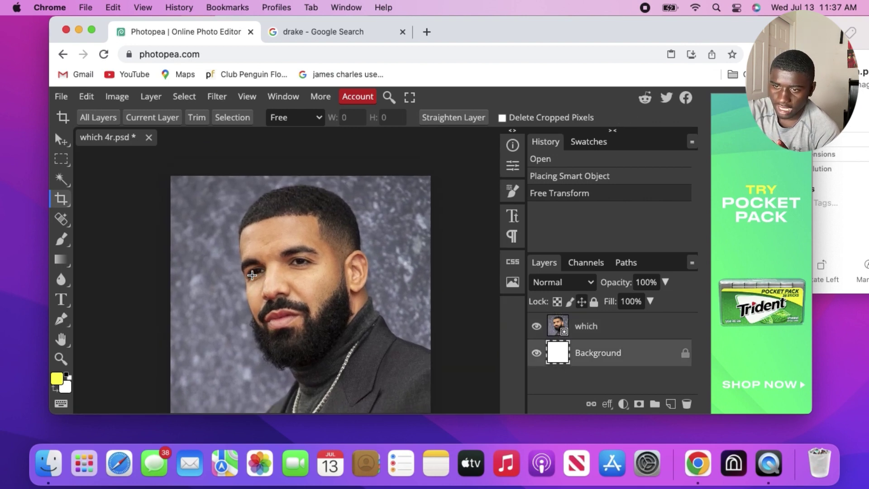
pyautogui.click(63, 97)
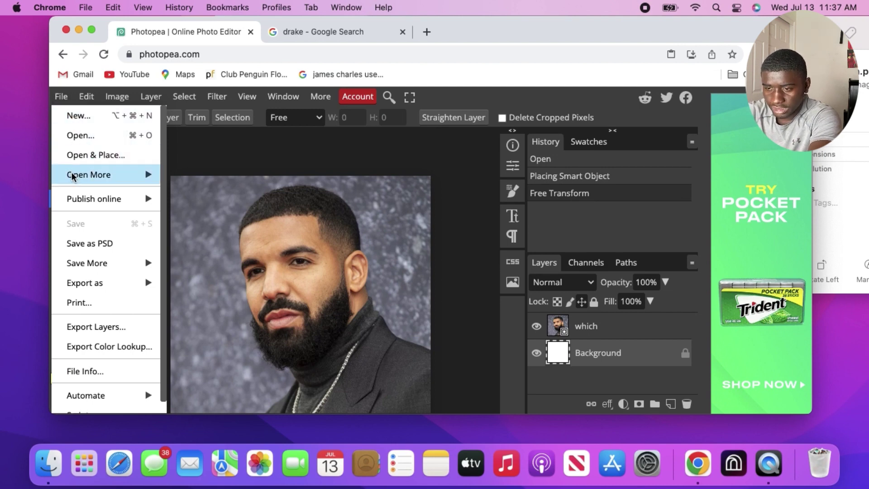
pyautogui.moveTo(86, 285)
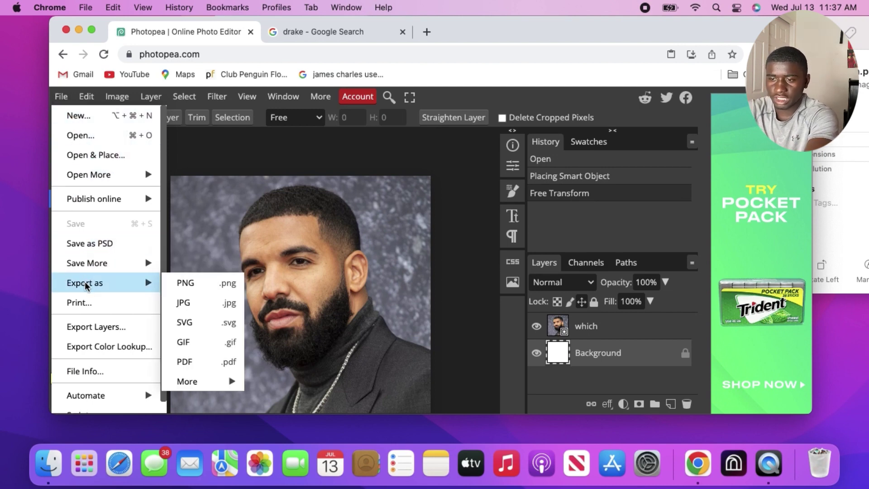
pyautogui.click(187, 283)
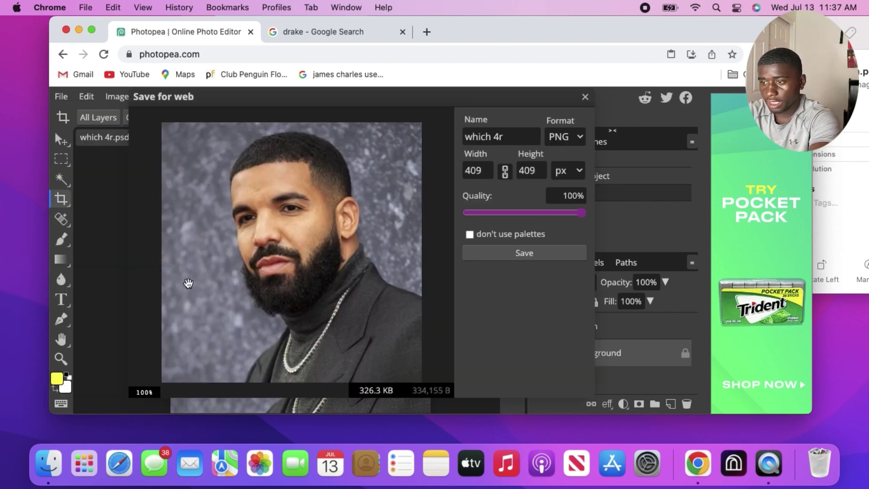
pyautogui.click(478, 172)
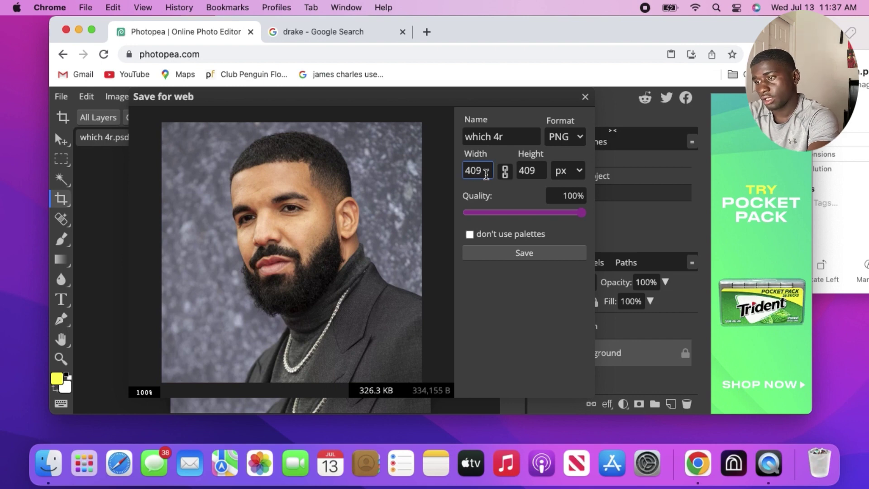
pyautogui.click(529, 172)
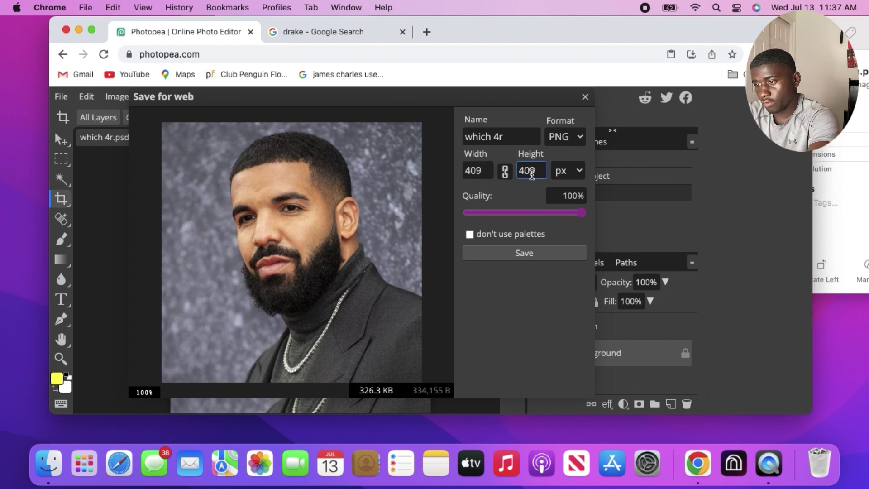
pyautogui.click(574, 136)
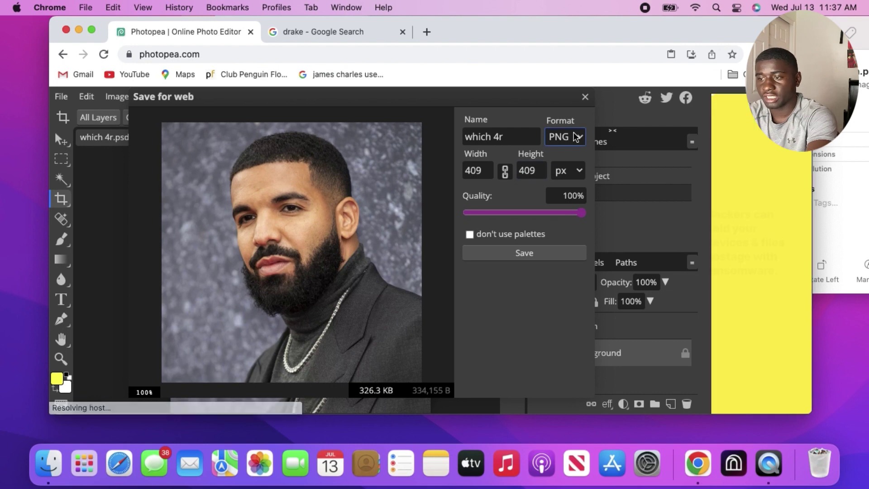
pyautogui.click(520, 257)
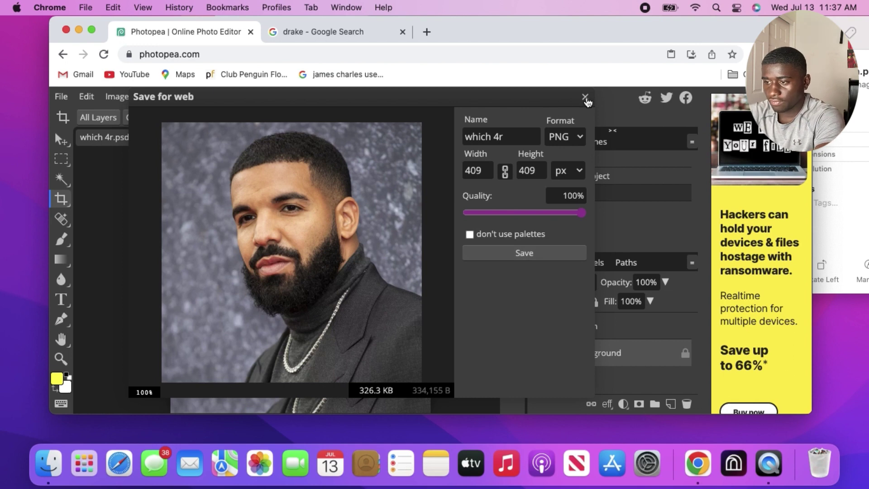
pyautogui.click(585, 97)
# Delete the portrait layer, leaving only the Background layer, and close the Drake Google search page.
pyautogui.click(587, 328)
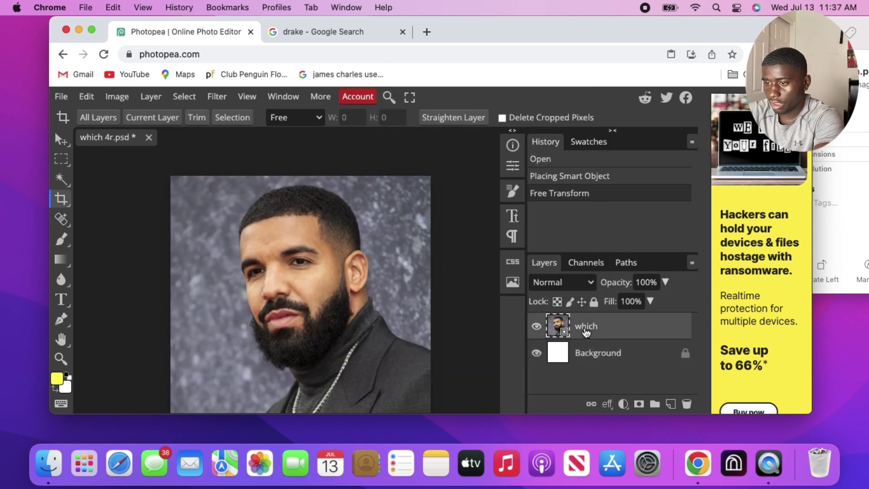
pyautogui.click(687, 403)
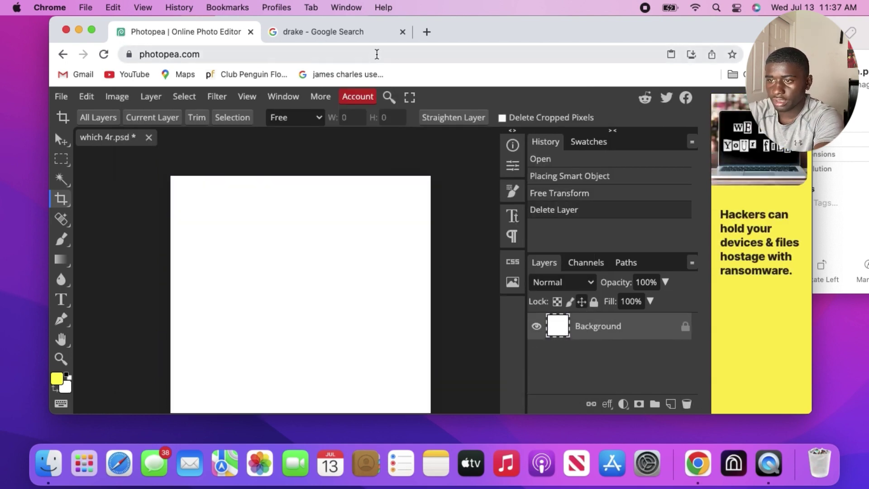
pyautogui.click(403, 32)
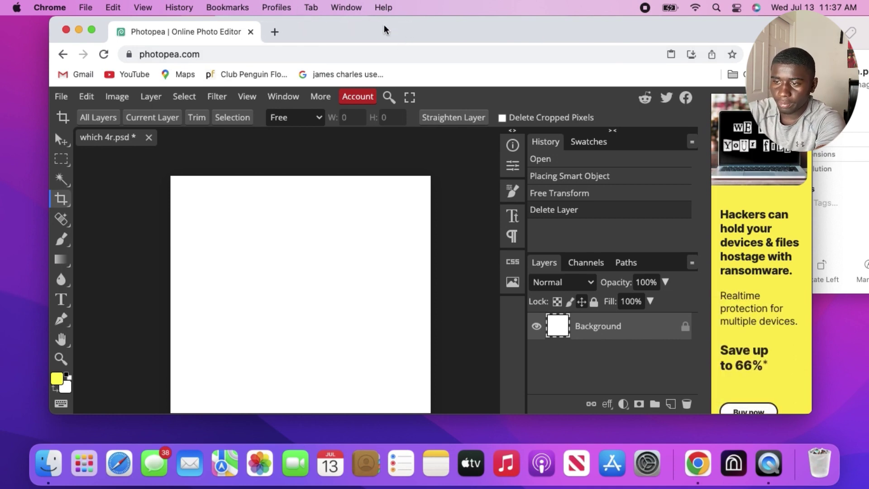
pyautogui.moveTo(384, 29); pyautogui.dragTo(357, 29)
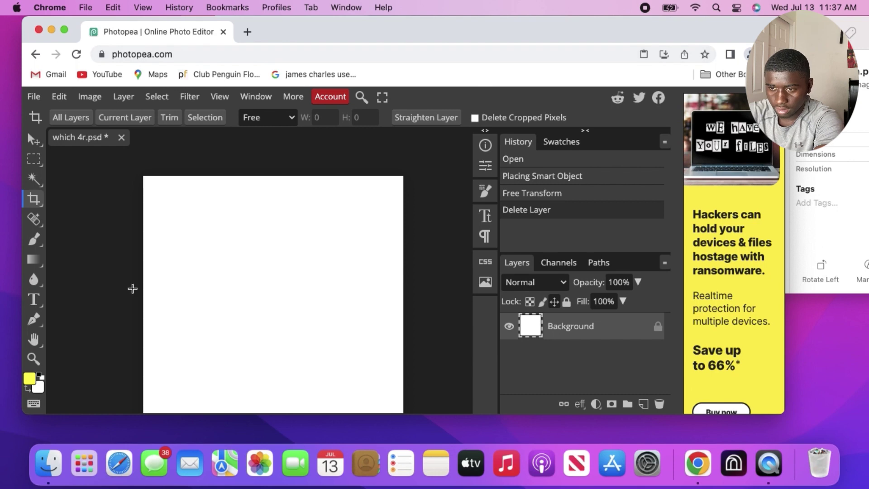
# Add black 24 px DejaVu Sans text reading "WHO IS BETTER?" near the middle of the blank canvas and commit it.
pyautogui.click(34, 300)
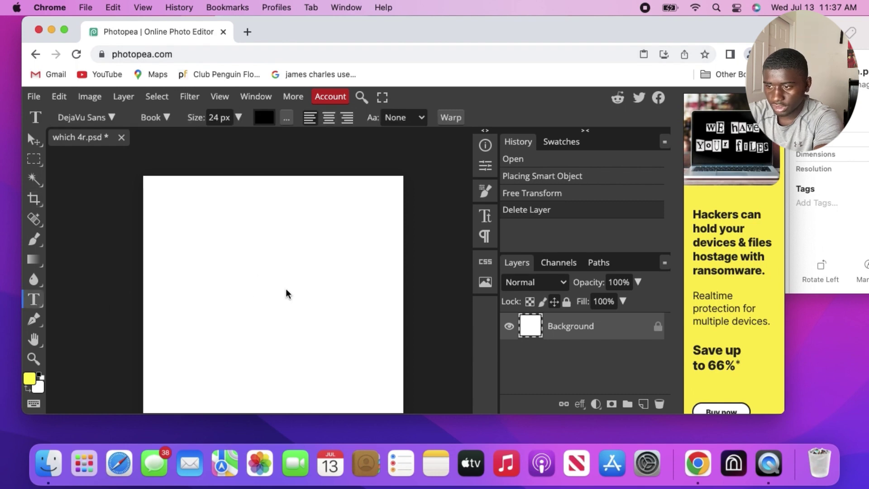
pyautogui.click(246, 313)
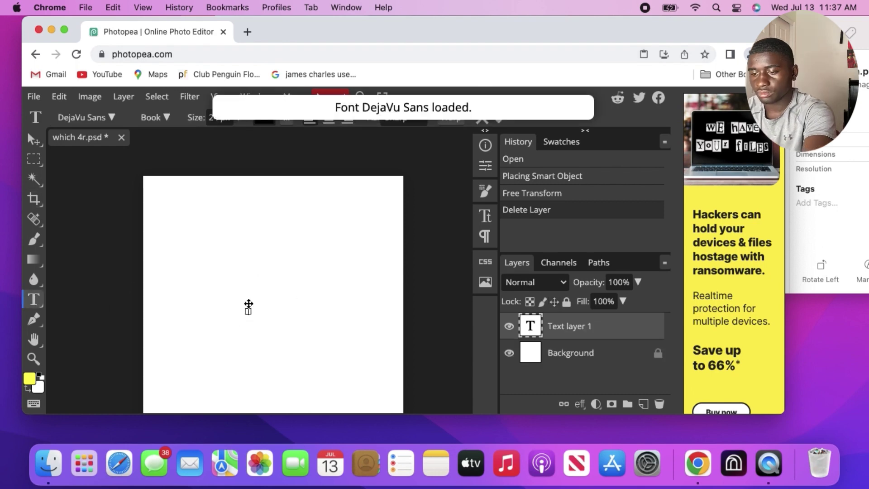
pyautogui.write('WHO')
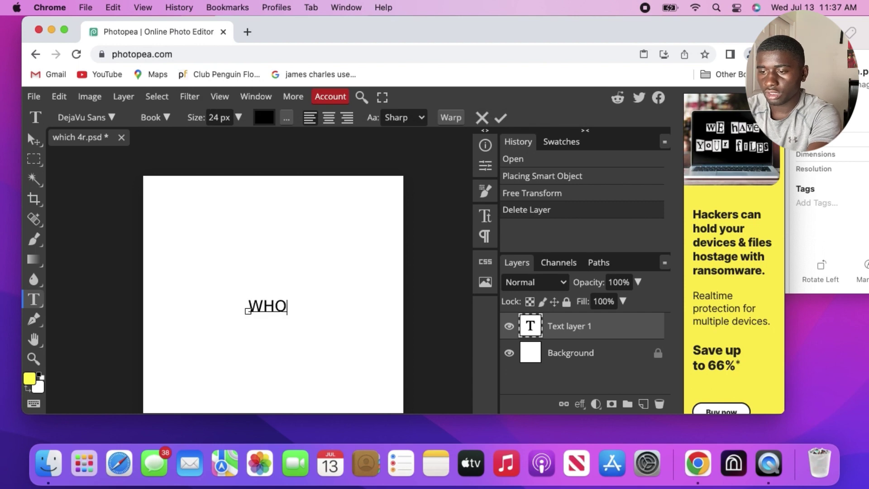
pyautogui.write(' IS BETTER')
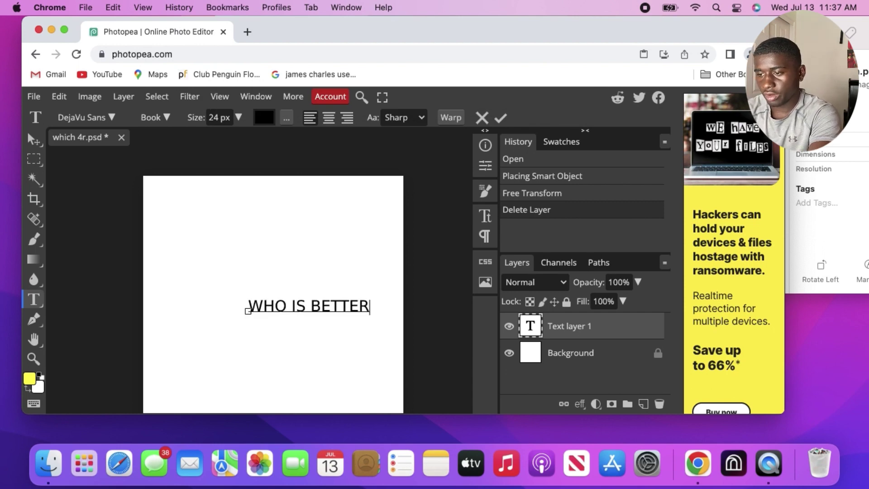
pyautogui.write('?')
pyautogui.hscroll(-3, 329, 310)
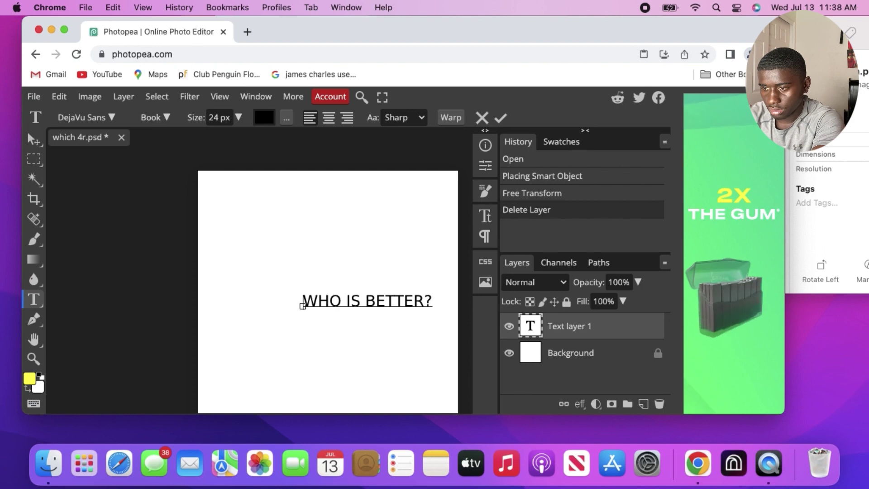
pyautogui.press('BackSpace')
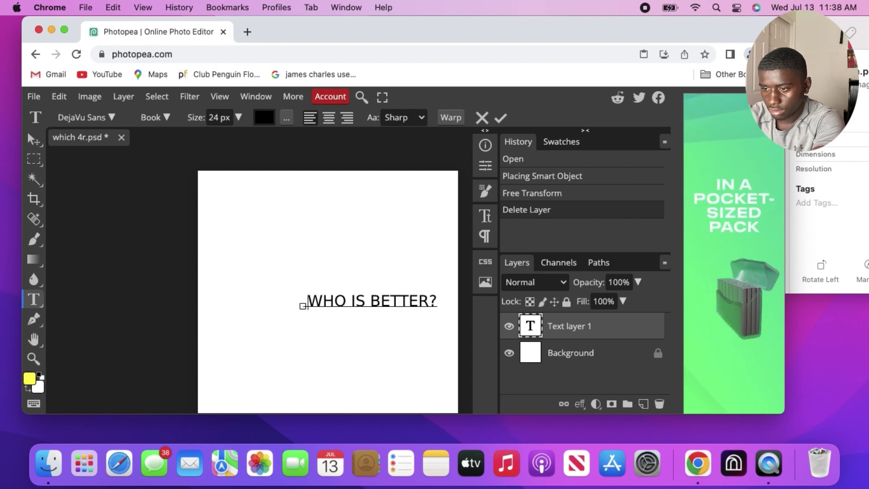
pyautogui.press('BackSpace')
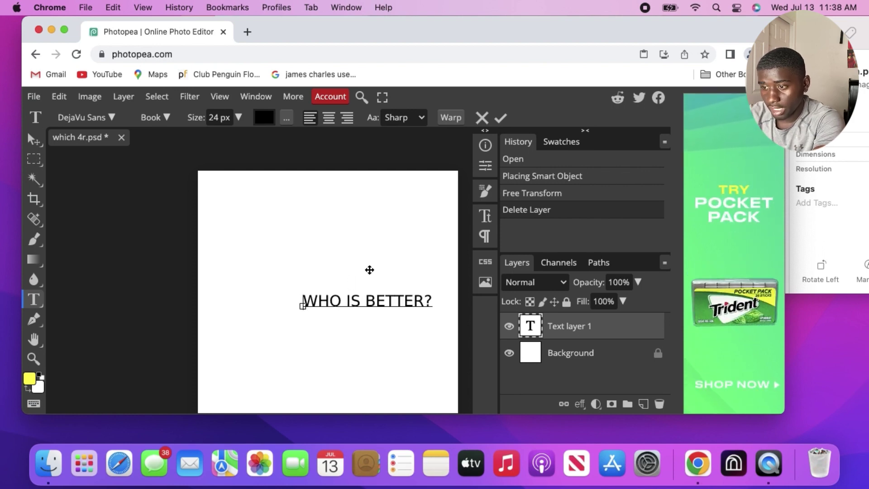
pyautogui.moveTo(434, 302); pyautogui.dragTo(308, 296)
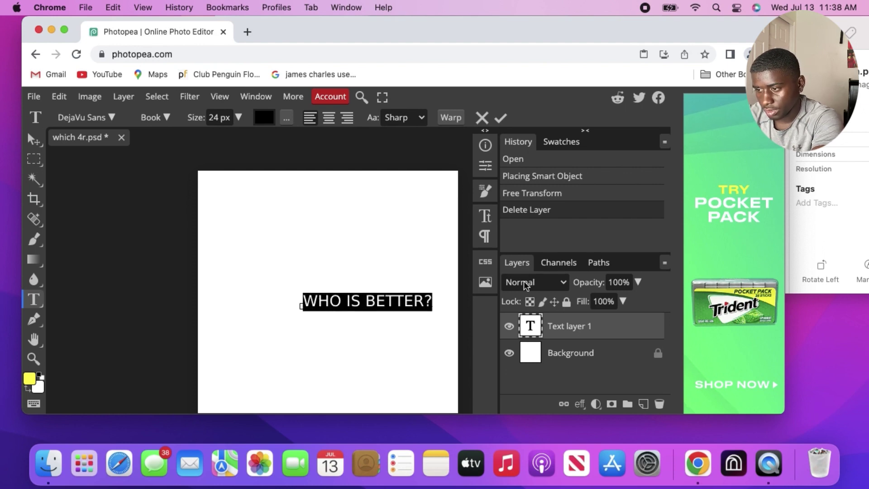
pyautogui.rightClick(549, 328)
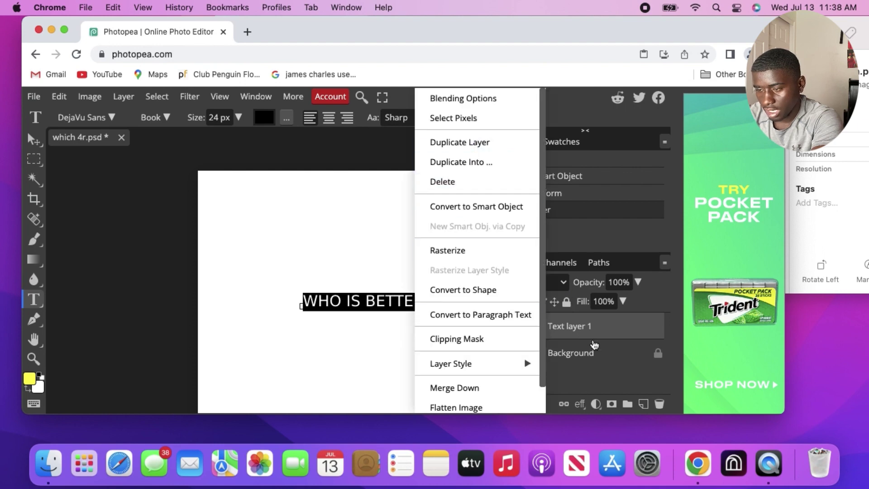
pyautogui.click(594, 345)
# Try a line break after "IS" in the "WHO IS BETTER?" text and remove it again.
pyautogui.scroll(-2, 411, 317)
pyautogui.hscroll(2, 412, 317)
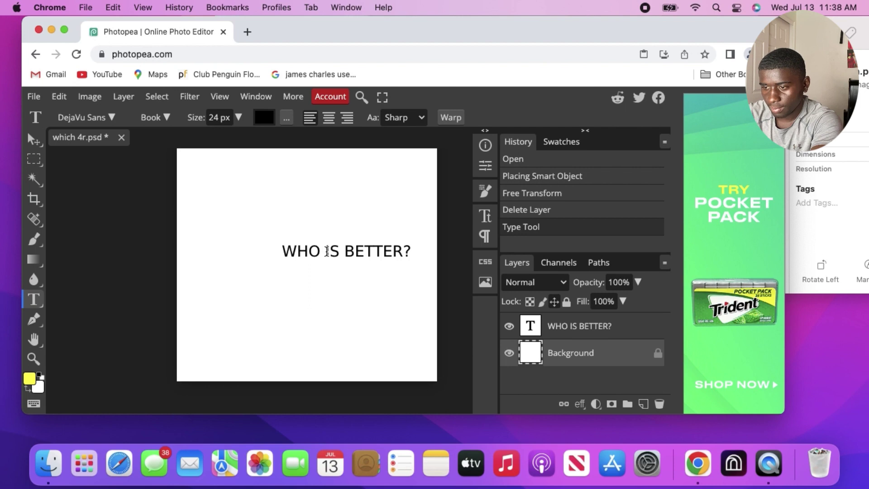
pyautogui.click(326, 251)
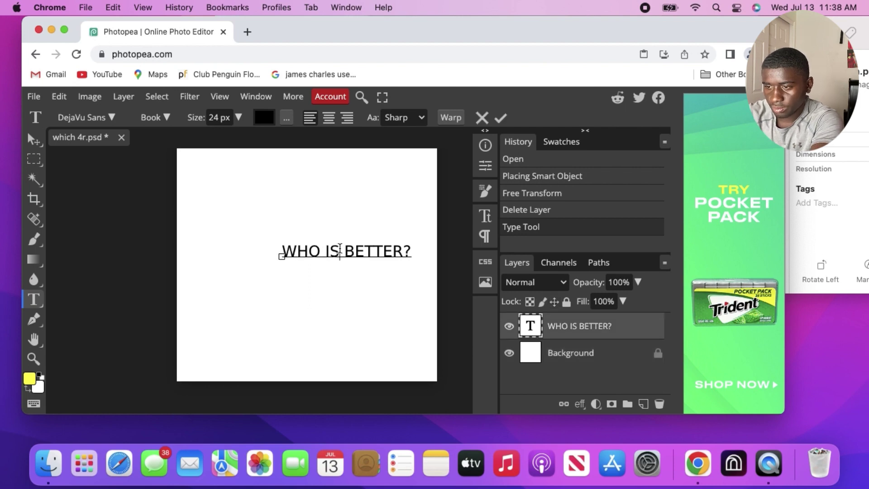
pyautogui.press('Return')
pyautogui.press('BackSpace')
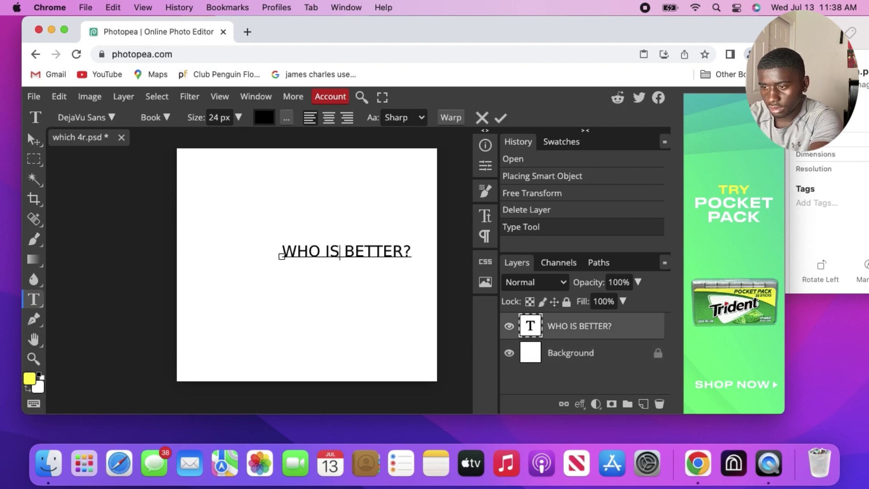
pyautogui.scroll(2, 377, 225)
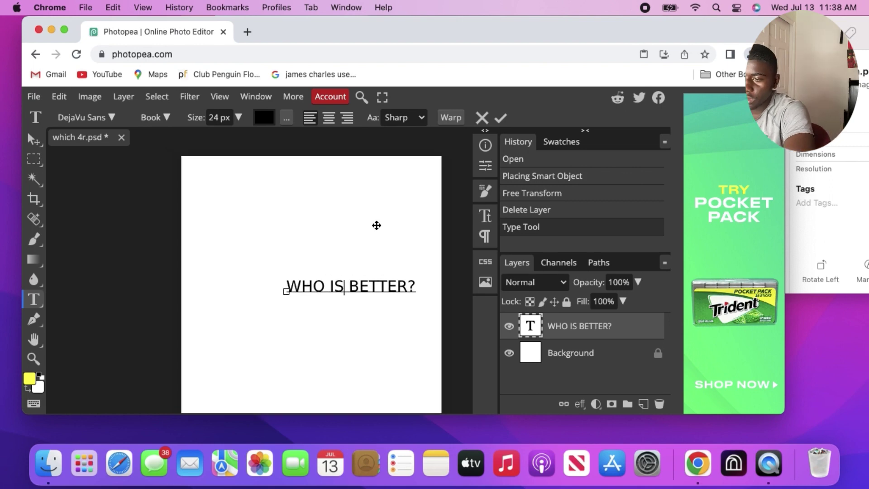
pyautogui.scroll(-1, 377, 225)
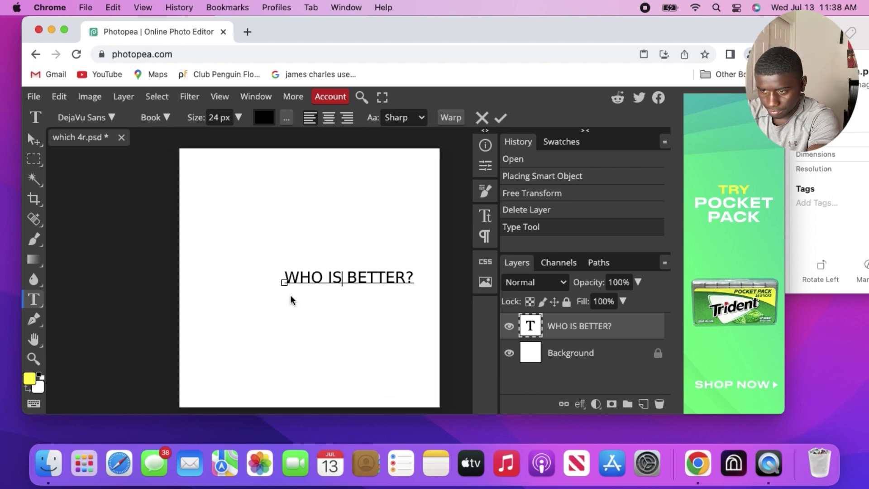
# Tighten the Crop tool's frame on all four sides to a narrow rectangle around the "WHO IS BETTER?" text.
pyautogui.click(33, 199)
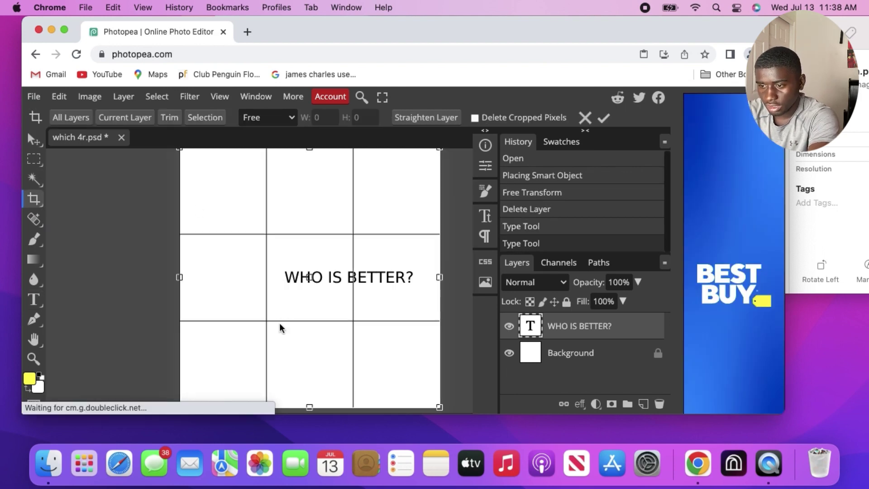
pyautogui.moveTo(310, 407); pyautogui.dragTo(323, 299)
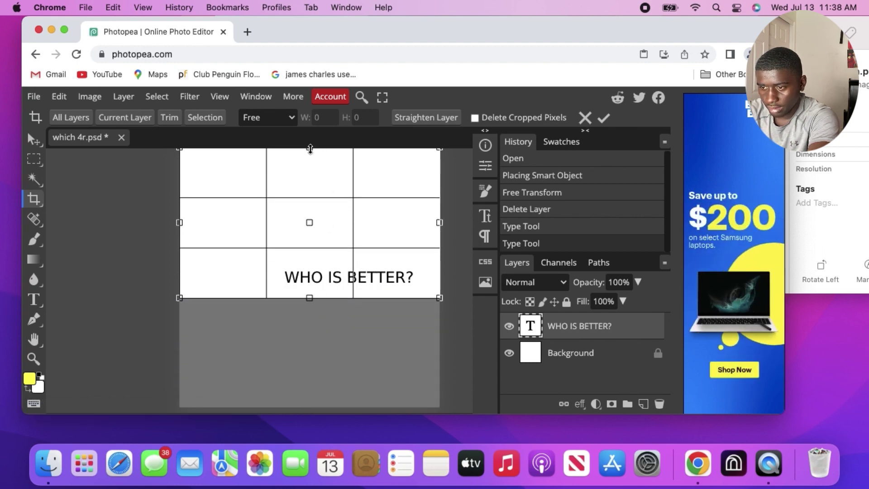
pyautogui.moveTo(310, 149); pyautogui.dragTo(316, 254)
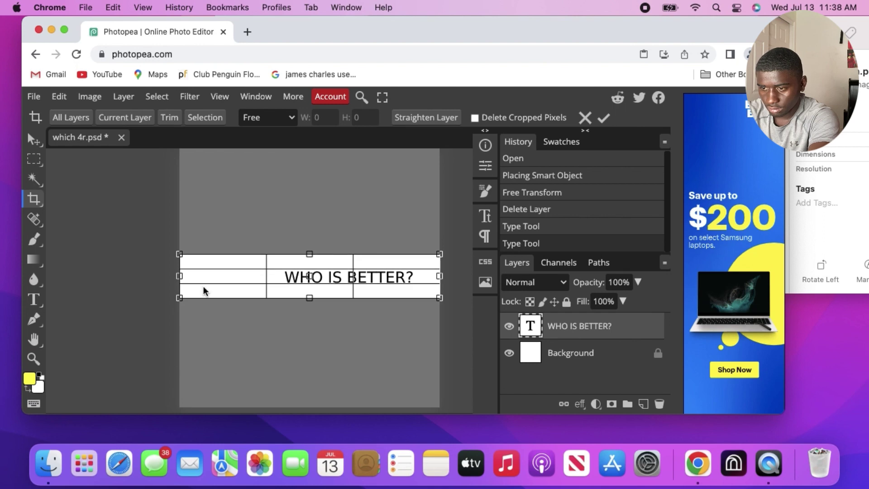
pyautogui.moveTo(180, 277); pyautogui.dragTo(262, 277)
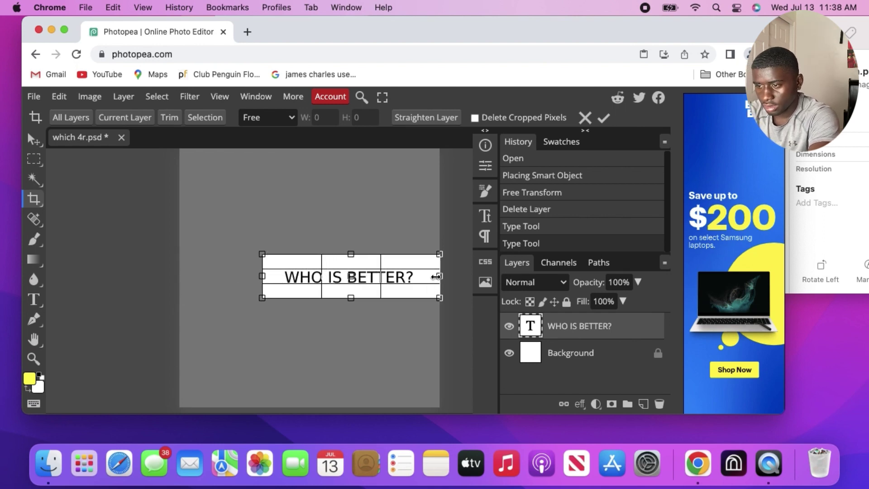
pyautogui.moveTo(435, 276); pyautogui.dragTo(430, 277)
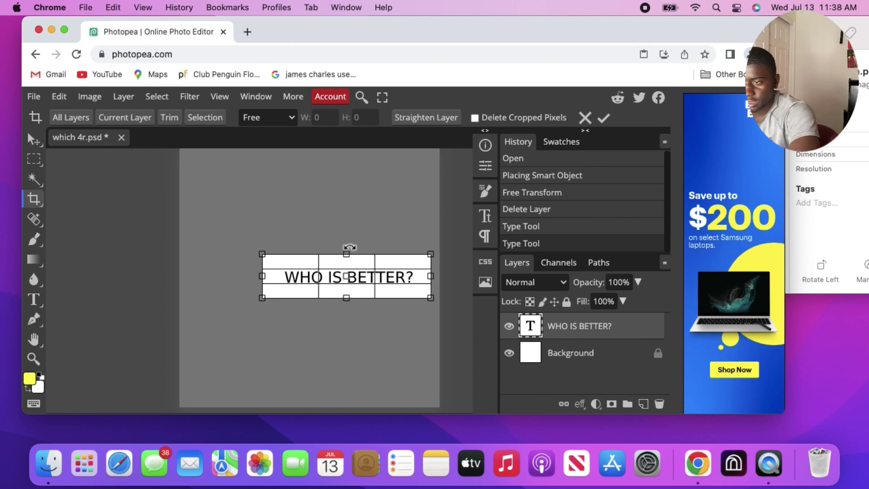
# Preview the PNG export of the "WHO IS BETTER?" image and close the export dialog without saving.
pyautogui.click(39, 99)
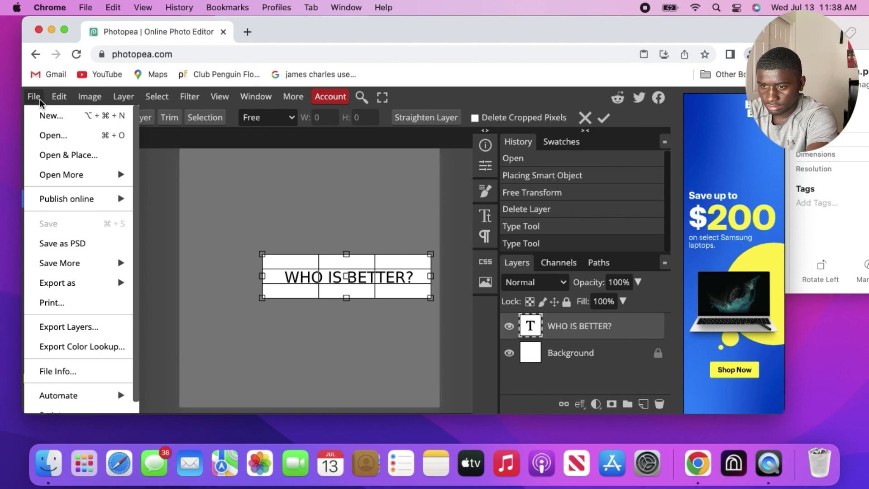
pyautogui.moveTo(71, 284)
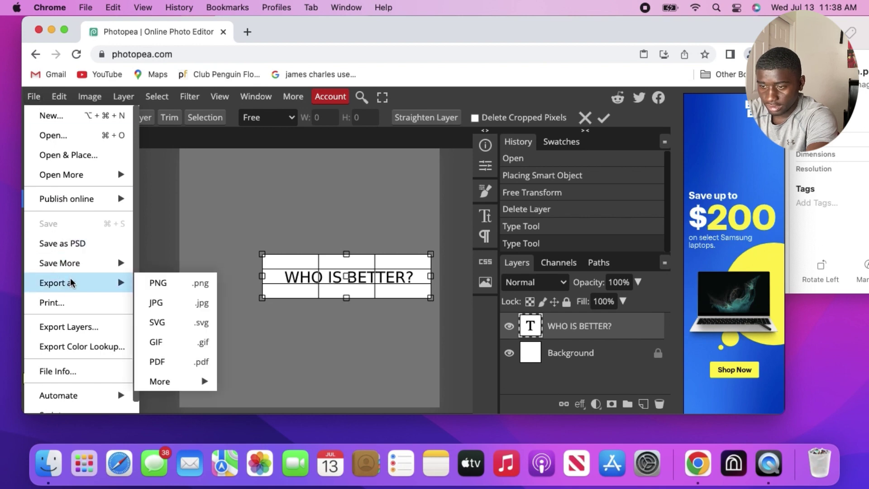
pyautogui.click(154, 285)
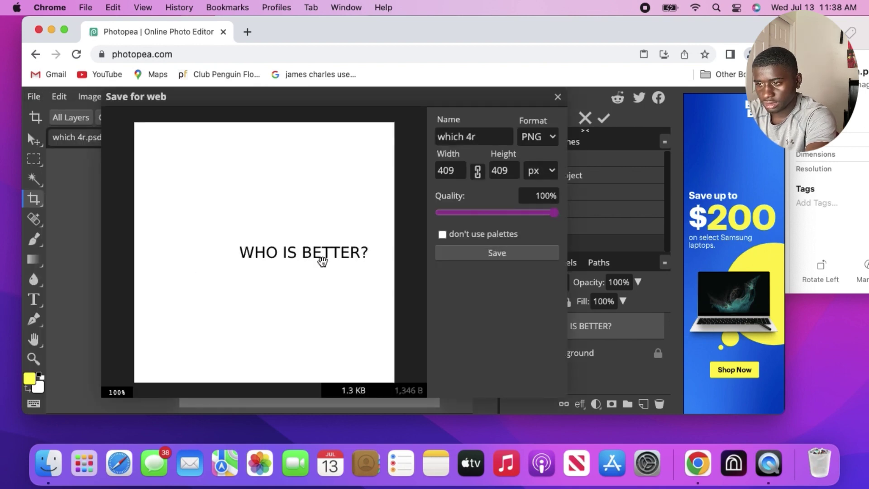
pyautogui.scroll(5, 337, 254)
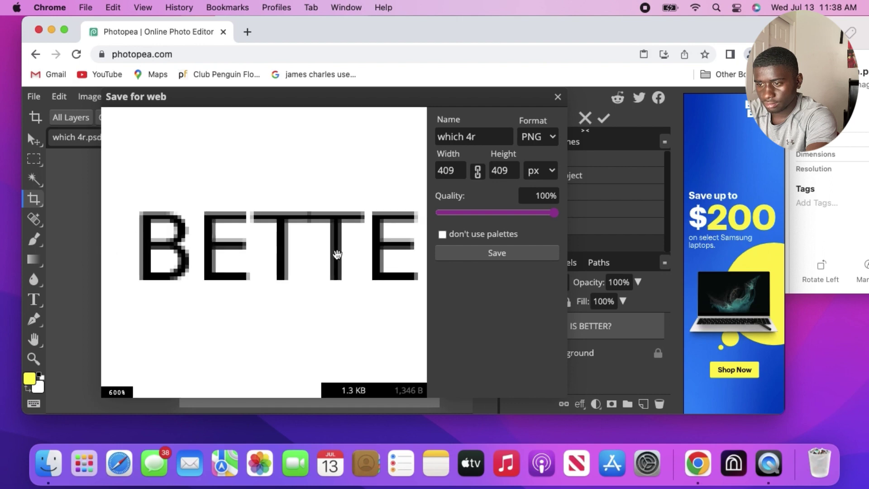
pyautogui.scroll(-3, 337, 254)
pyautogui.scroll(-5, 337, 253)
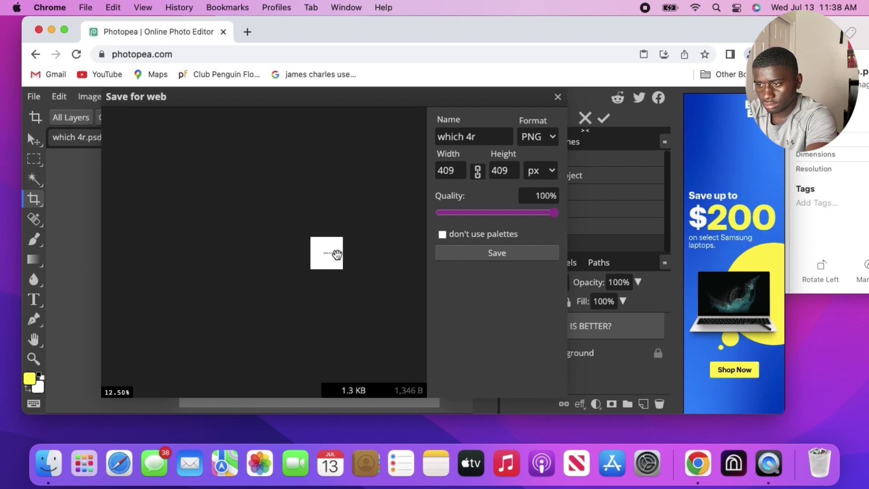
pyautogui.click(558, 99)
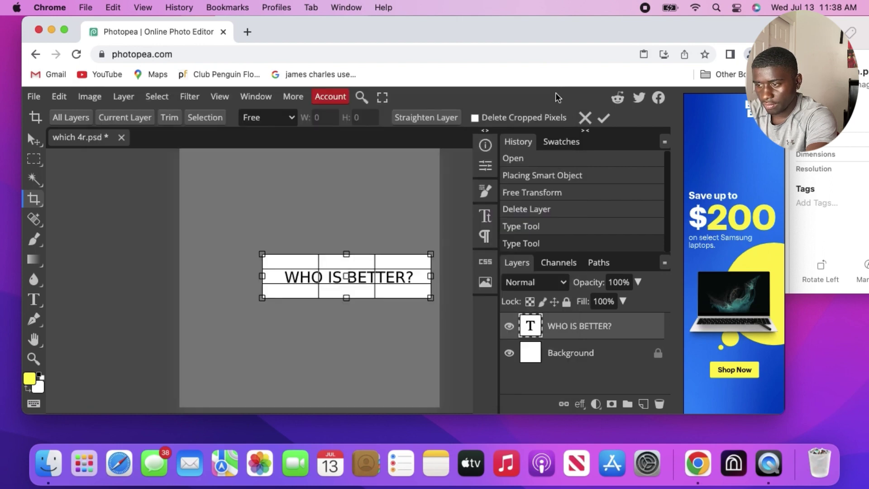
# Delete the white Background layer behind the "WHO IS BETTER?" text.
pyautogui.click(569, 352)
pyautogui.rightClick(570, 353)
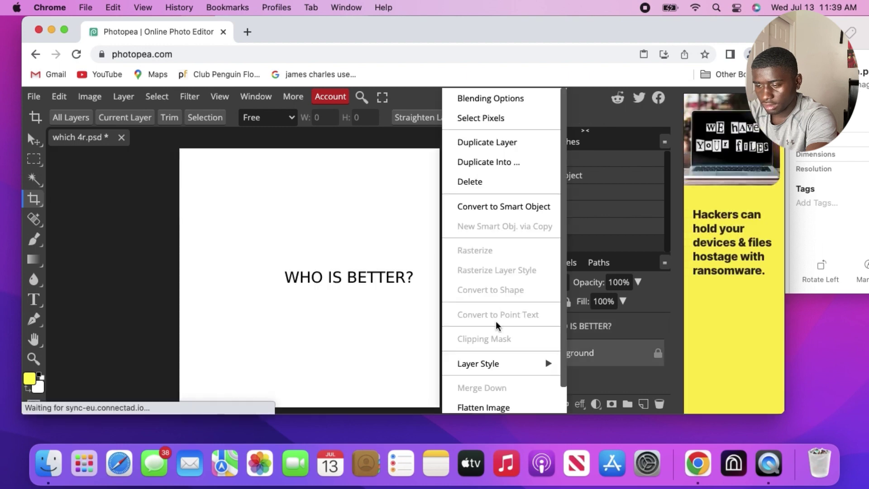
pyautogui.click(479, 183)
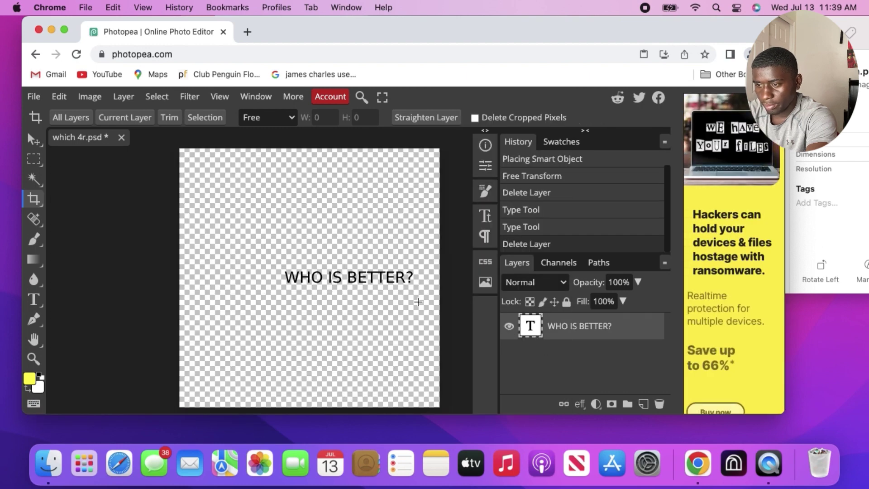
pyautogui.hscroll(-1, 387, 272)
pyautogui.hscroll(1, 387, 271)
pyautogui.hscroll(-1, 387, 272)
pyautogui.scroll(1, 387, 271)
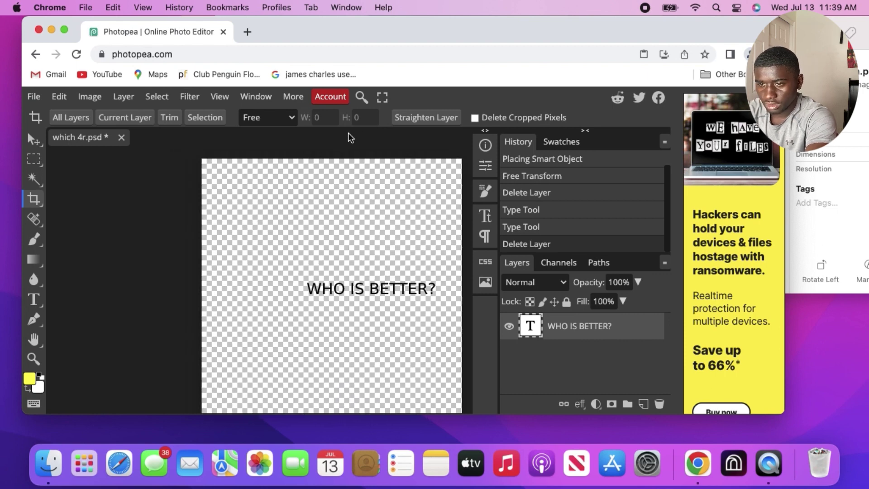
# Preview the PNG export of the text without its background and close the dialog without saving.
pyautogui.click(34, 97)
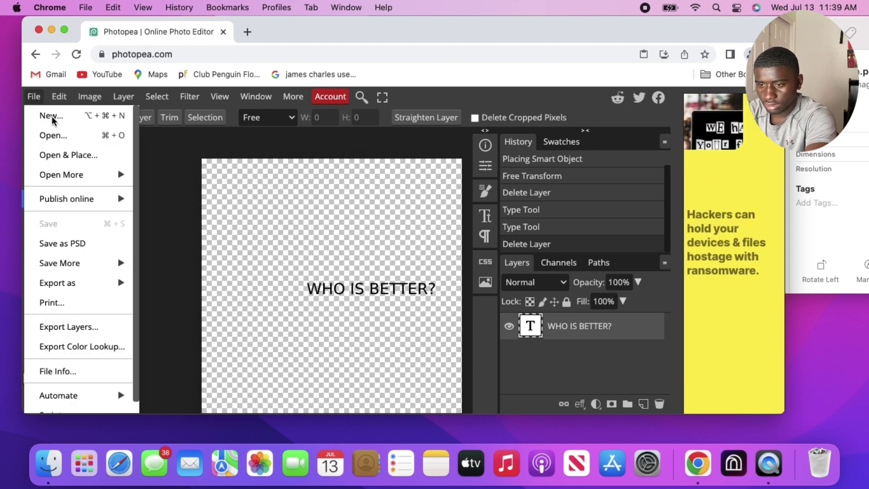
pyautogui.moveTo(73, 282)
pyautogui.click(158, 283)
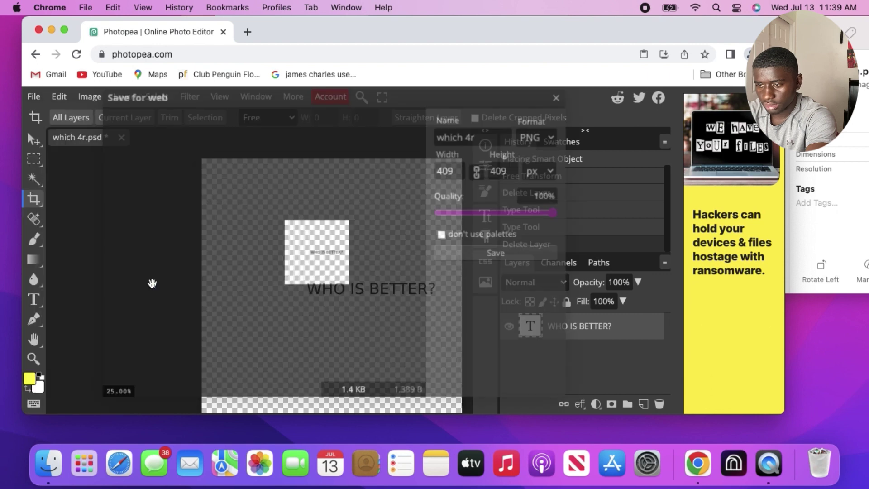
pyautogui.click(557, 98)
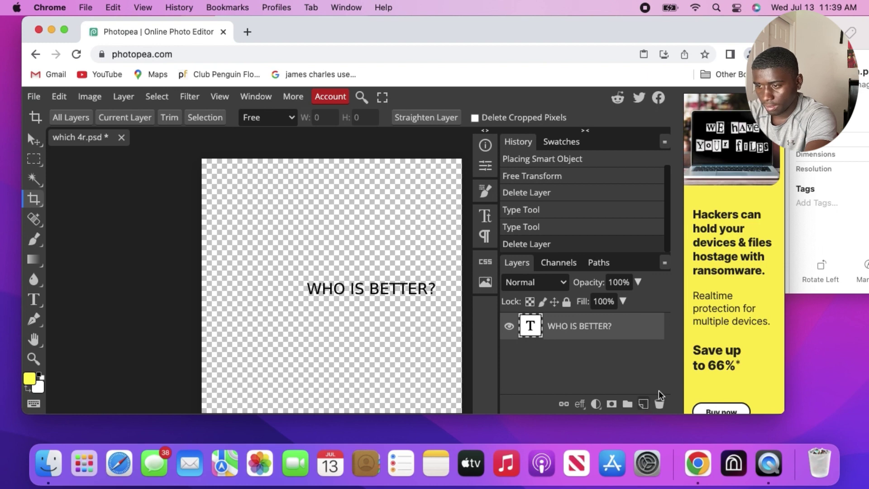
# Try to delete the "WHO IS BETTER?" text layer, and add an empty layer above it.
pyautogui.click(661, 405)
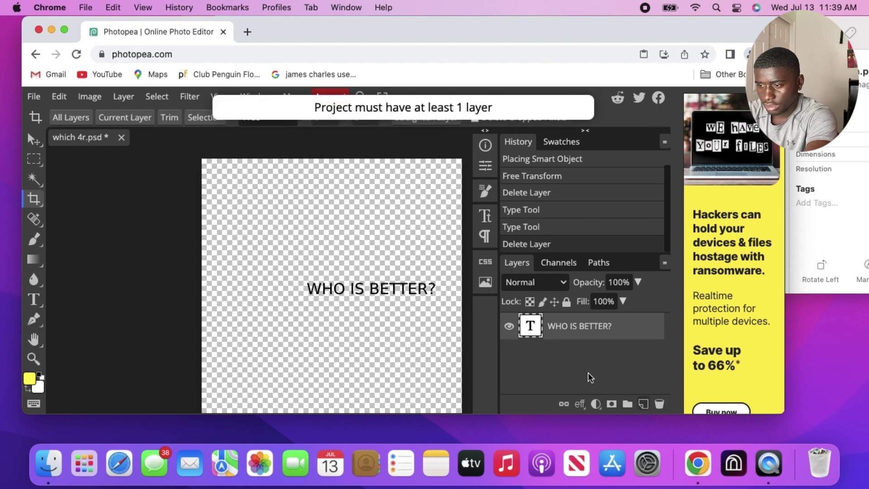
pyautogui.rightClick(563, 328)
pyautogui.click(457, 181)
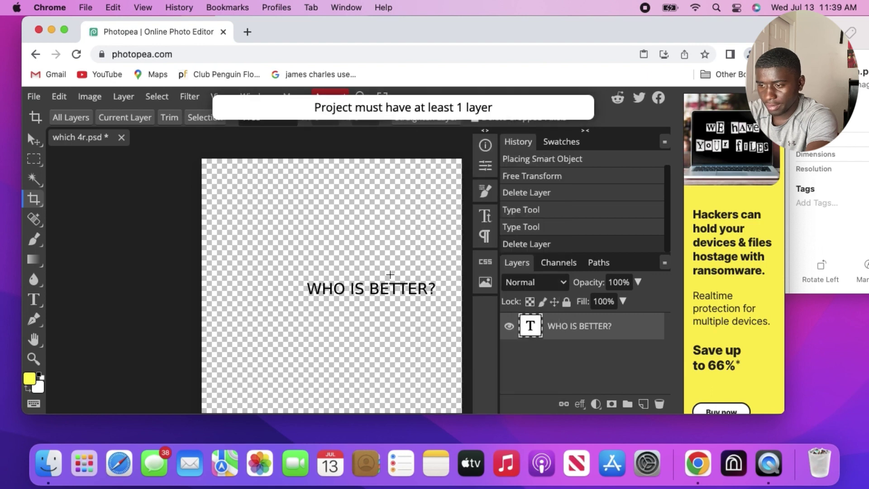
pyautogui.click(643, 404)
pyautogui.click(563, 357)
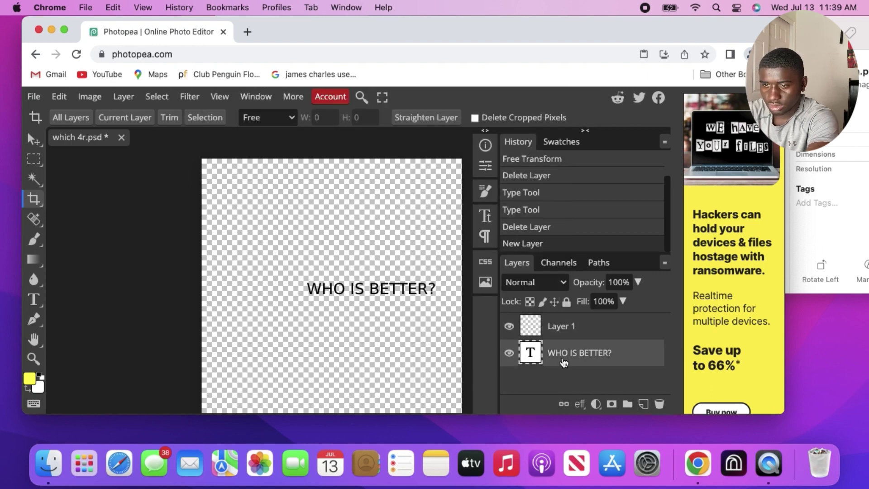
pyautogui.click(35, 97)
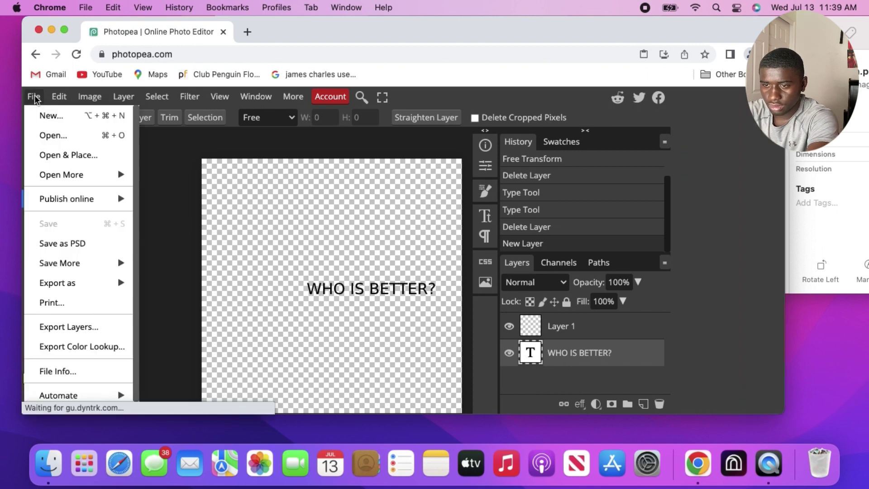
pyautogui.click(364, 298)
pyautogui.moveTo(364, 297); pyautogui.dragTo(290, 275)
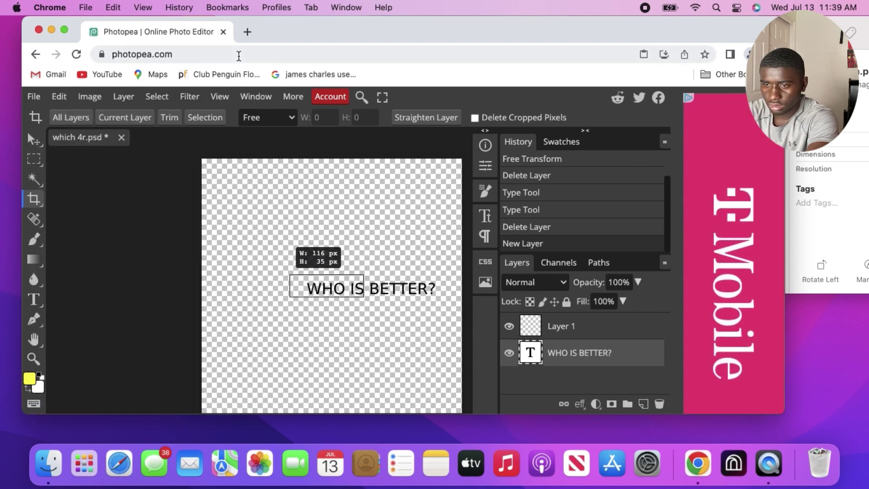
# Close the browser window, discarding the unsaved which 4r.psd document, and close the Finder Downloads window.
pyautogui.click(39, 29)
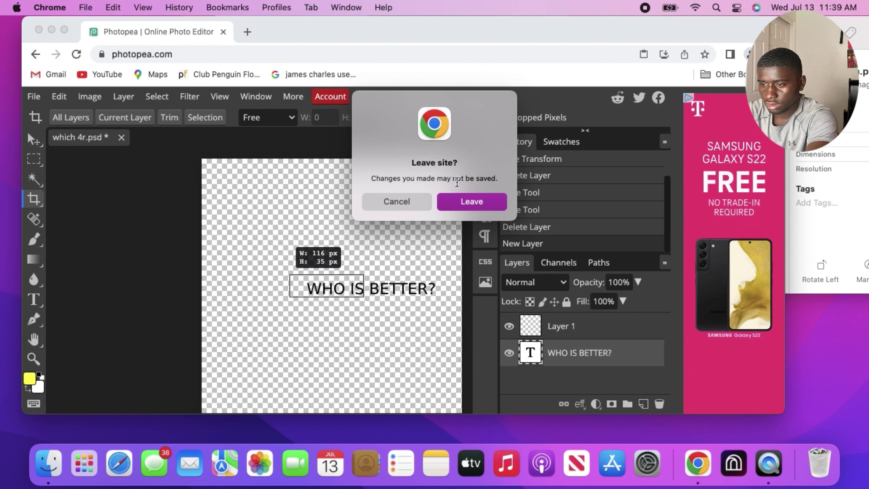
pyautogui.click(398, 203)
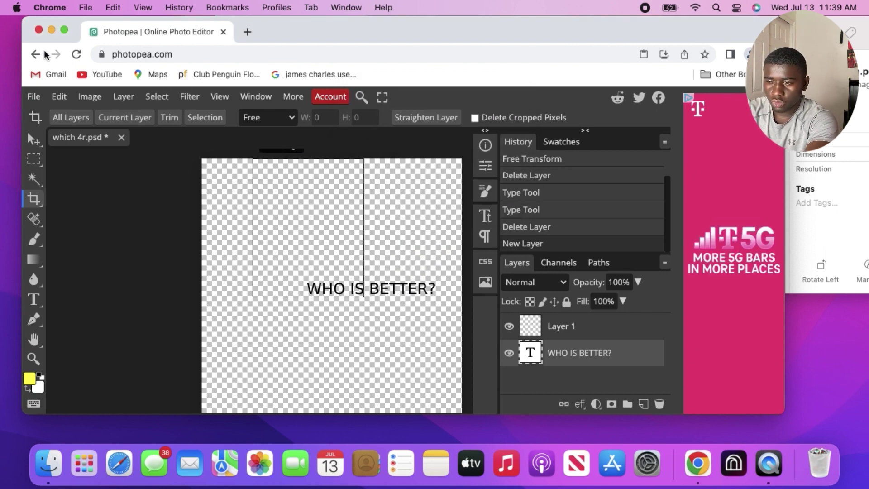
pyautogui.click(39, 30)
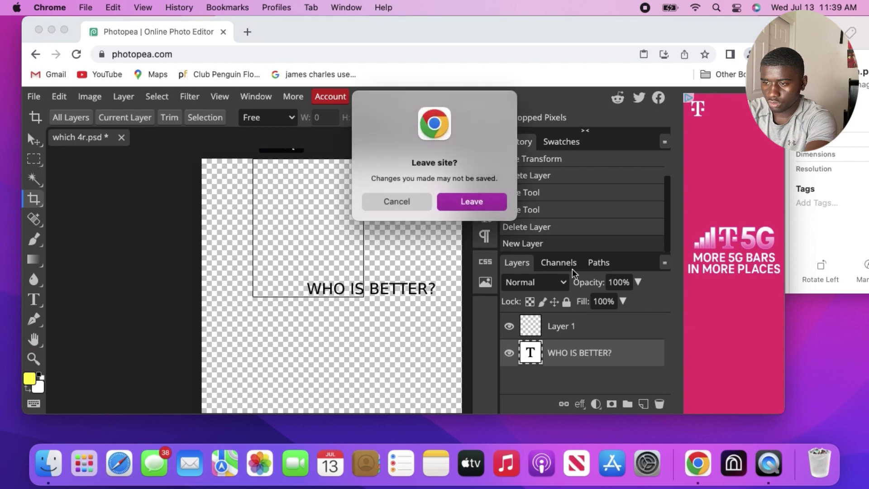
pyautogui.click(477, 205)
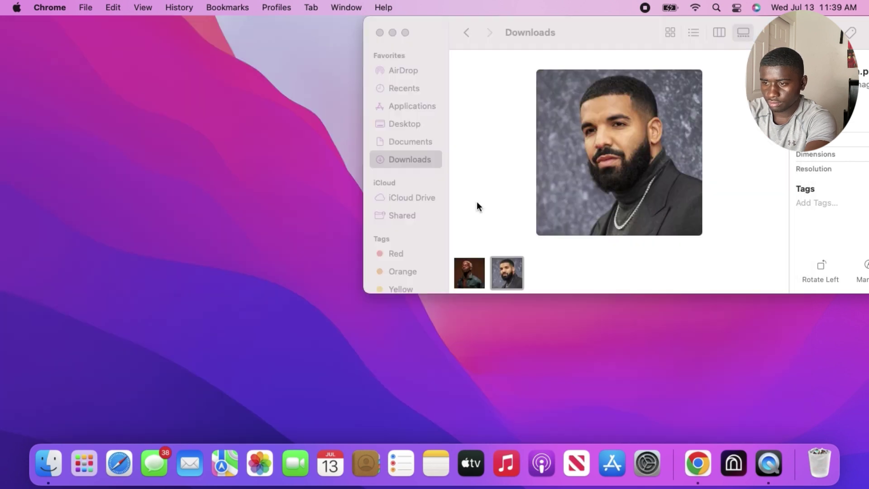
pyautogui.click(379, 33)
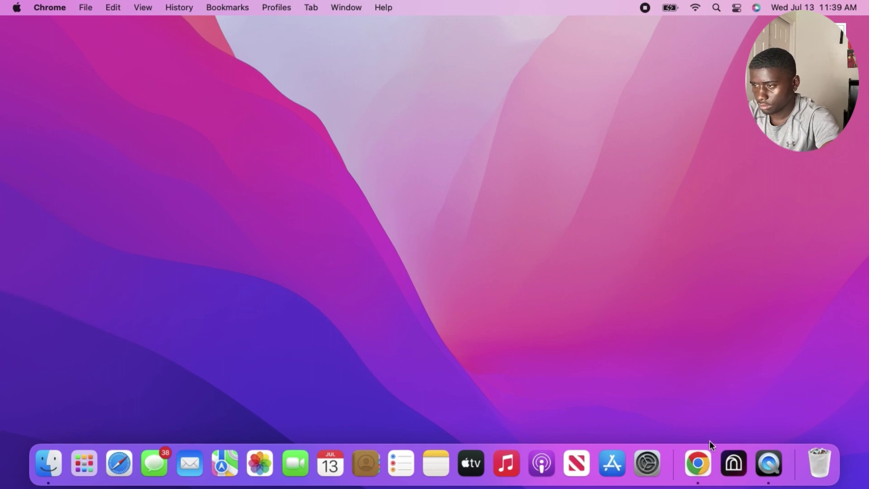
# Open a new Chrome window and take a screenshot of a small blank white rectangle of the page.
pyautogui.click(698, 462)
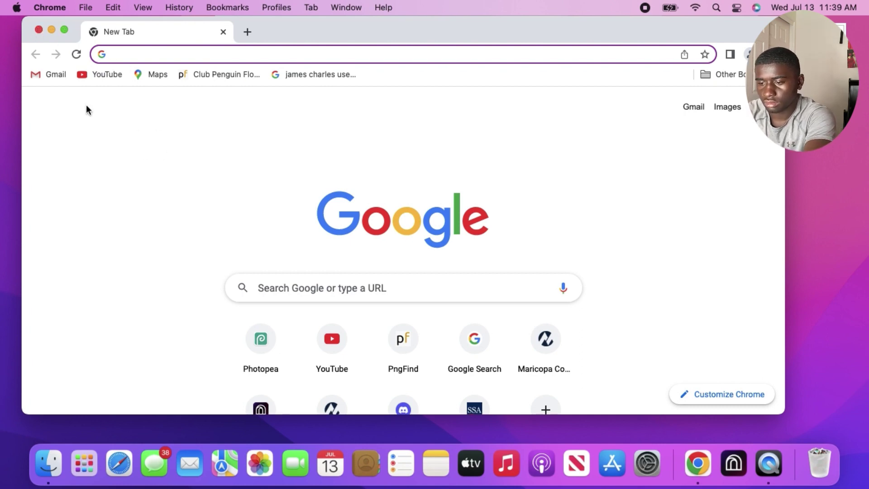
pyautogui.press('super+shift+4')
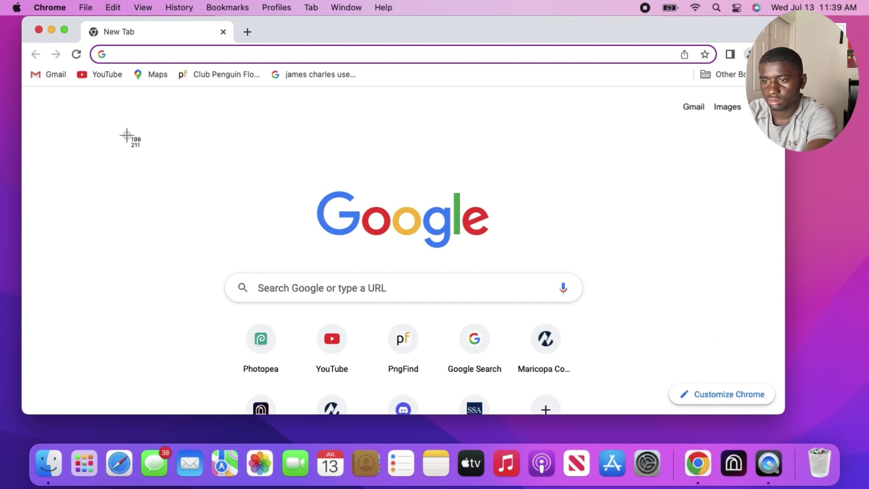
pyautogui.moveTo(62, 129); pyautogui.dragTo(243, 194)
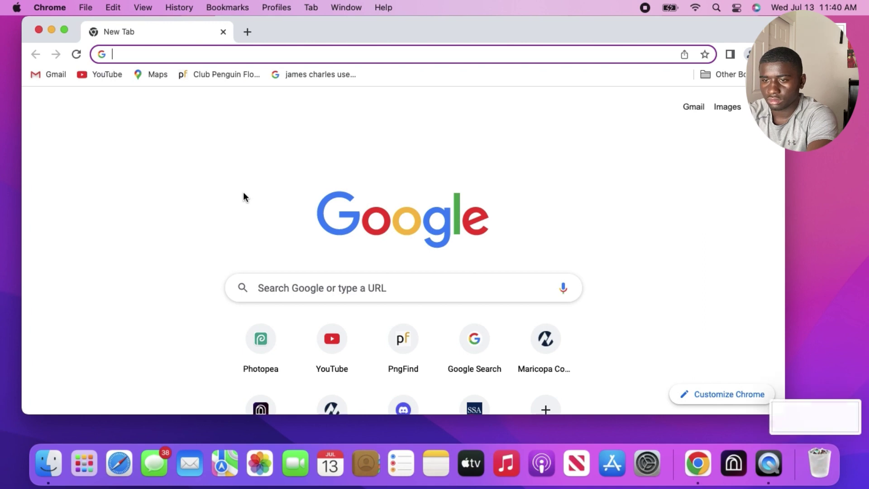
# Load photopea.com in a fresh browser window and open the blank screenshot from the desktop in it.
pyautogui.click(39, 30)
pyautogui.click(700, 466)
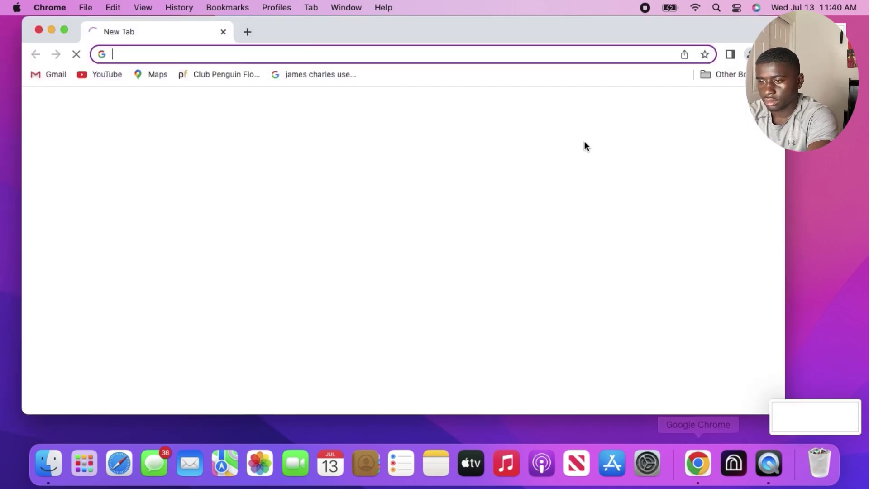
pyautogui.write('photopea.com')
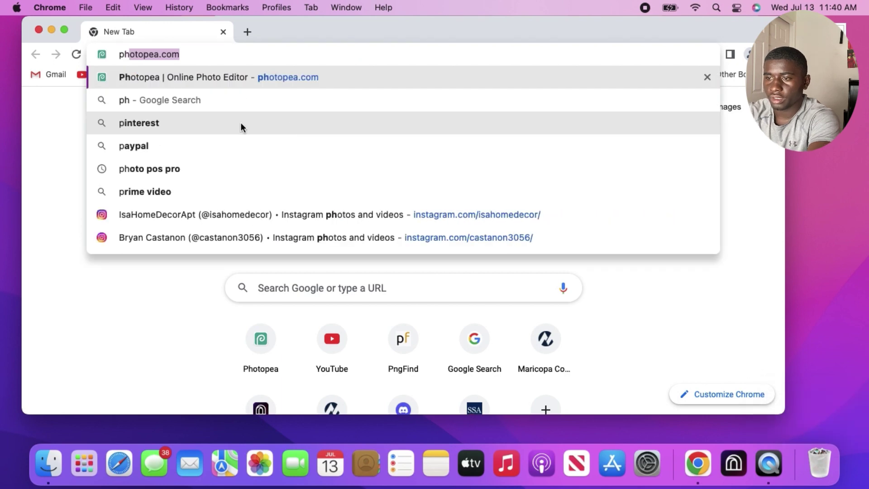
pyautogui.click(216, 76)
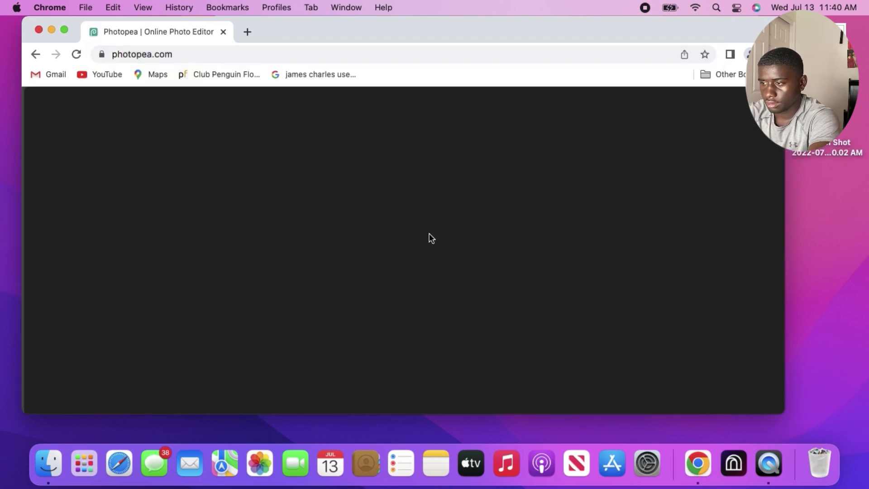
pyautogui.moveTo(827, 124); pyautogui.dragTo(326, 312)
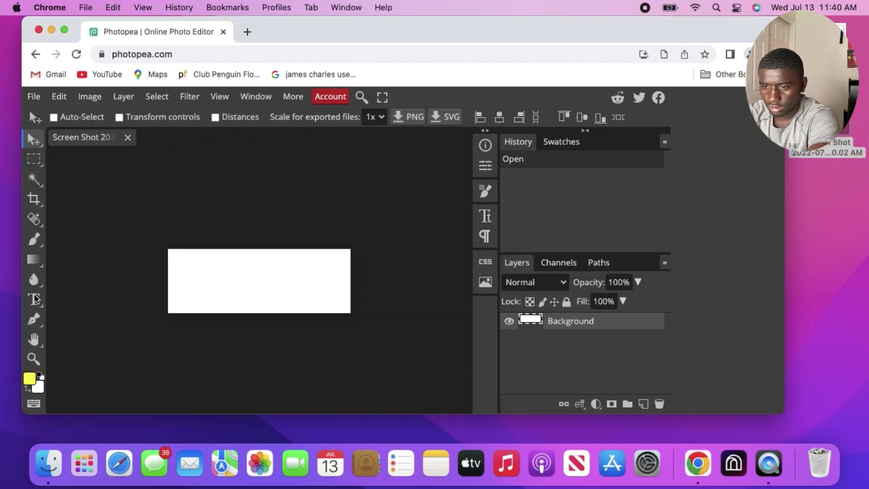
pyautogui.click(35, 298)
pyautogui.click(199, 273)
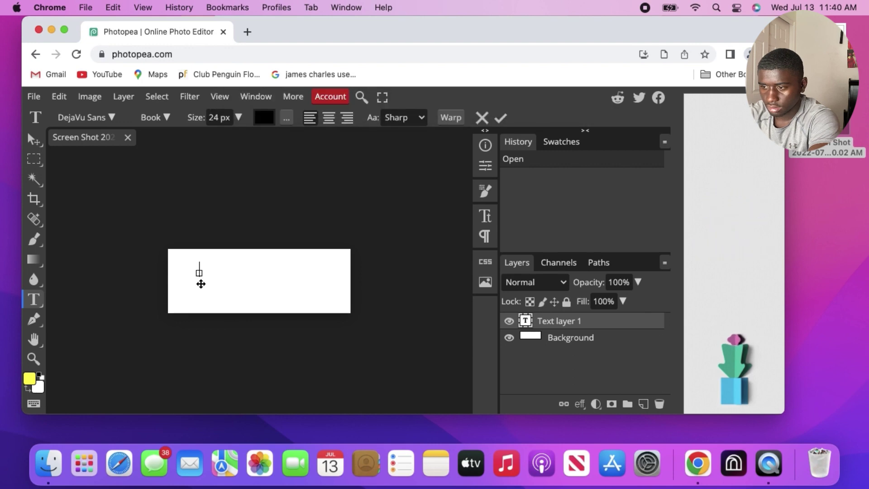
pyautogui.click(660, 404)
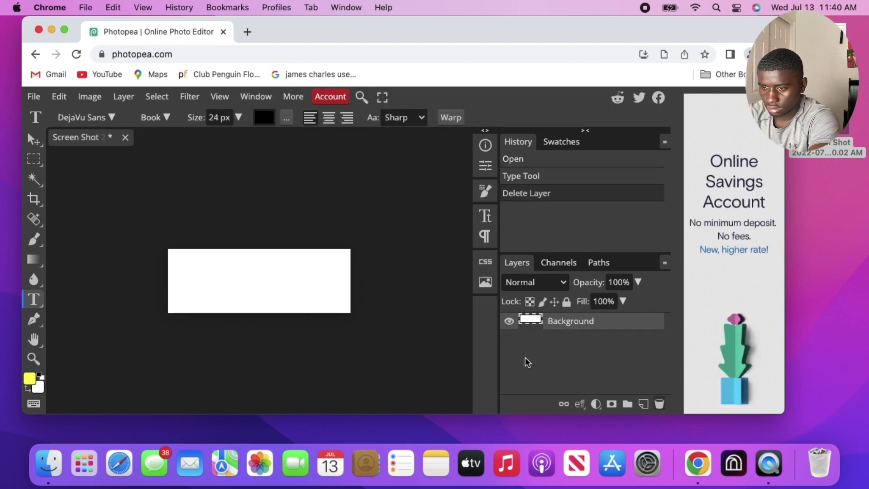
pyautogui.click(206, 277)
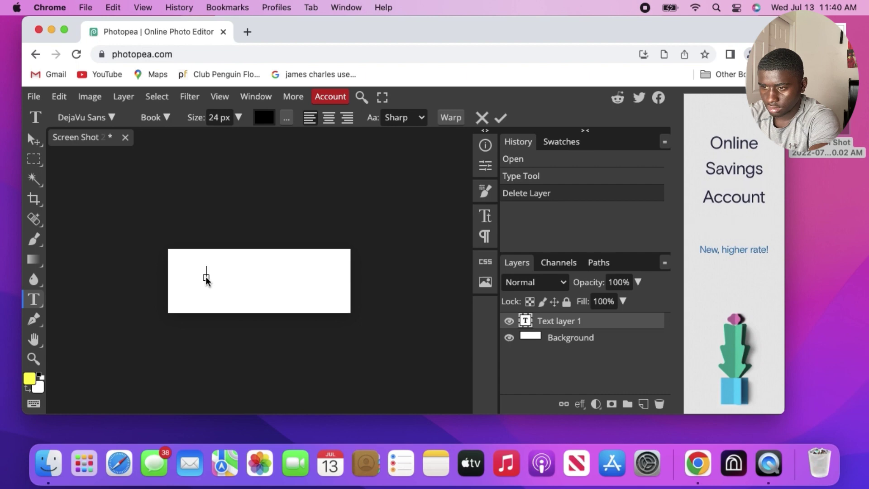
pyautogui.click(660, 404)
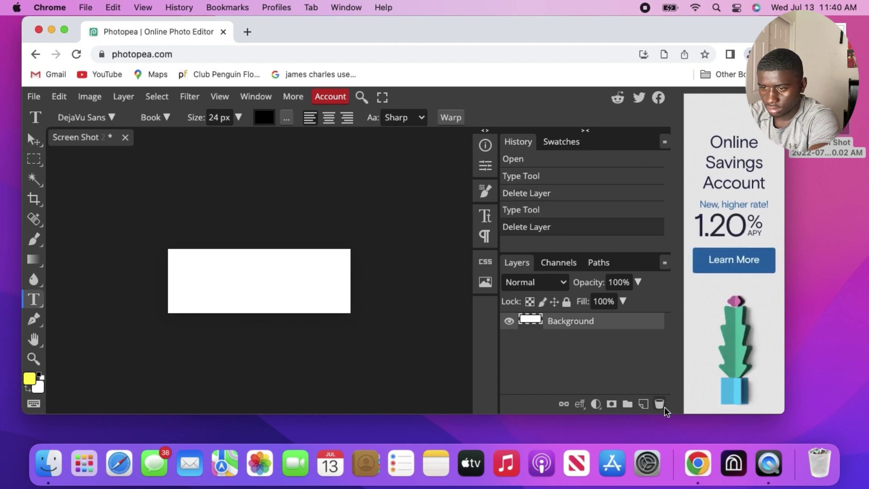
# Add the text "WHO IS BETTER?" in 24 px DejaVu Sans across the upper part of the blank white image.
pyautogui.click(197, 278)
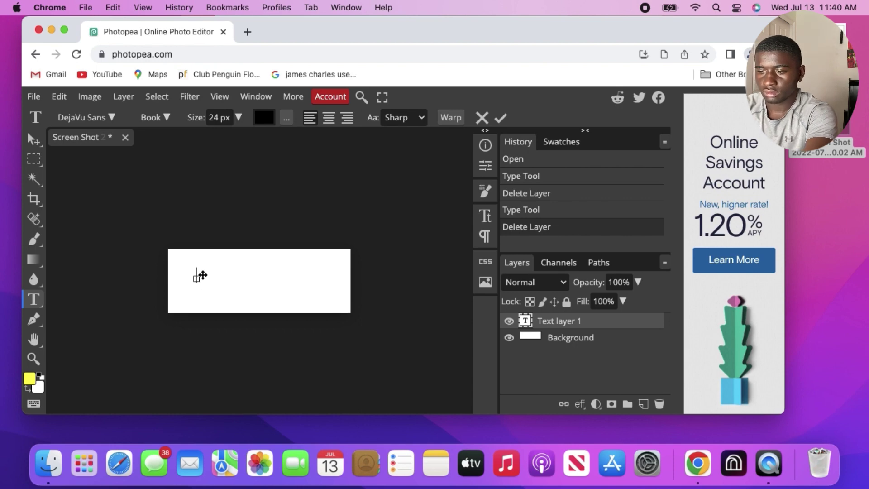
pyautogui.write('CHOO')
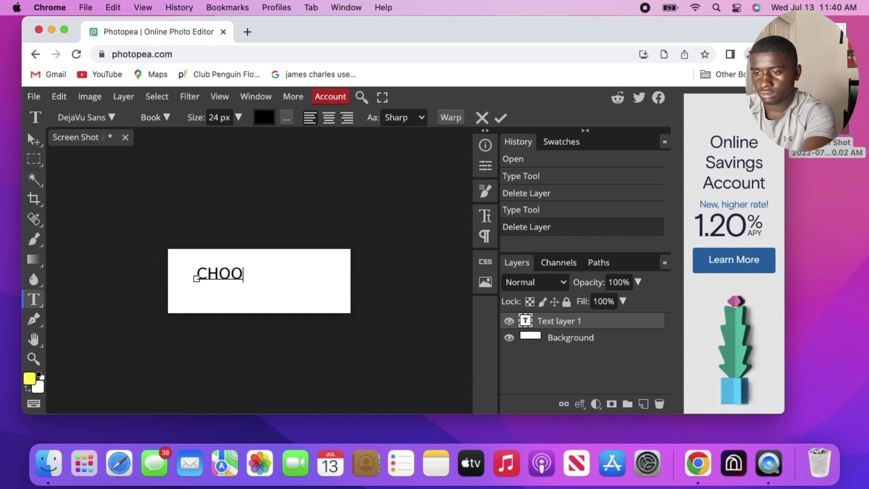
pyautogui.press('BackSpace')
pyautogui.press('BackSpace')
pyautogui.press('BackSpace')
pyautogui.press('BackSpace')
pyautogui.write('WH')
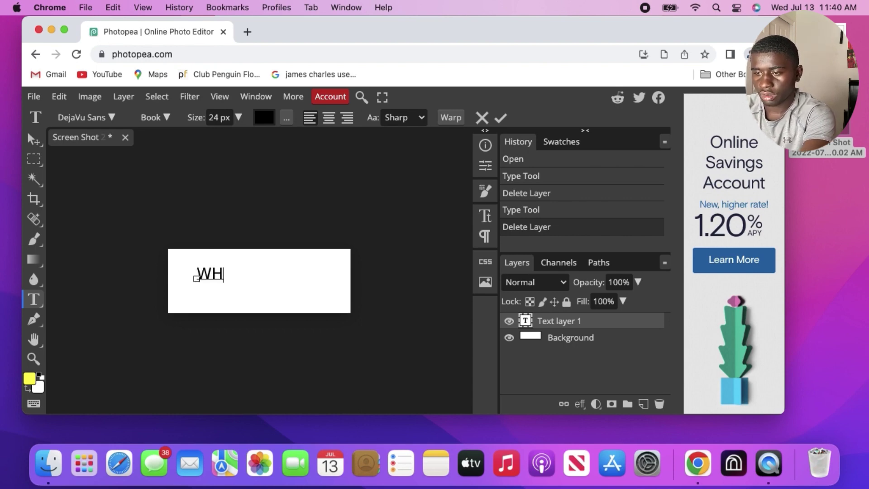
pyautogui.write('O IS BET')
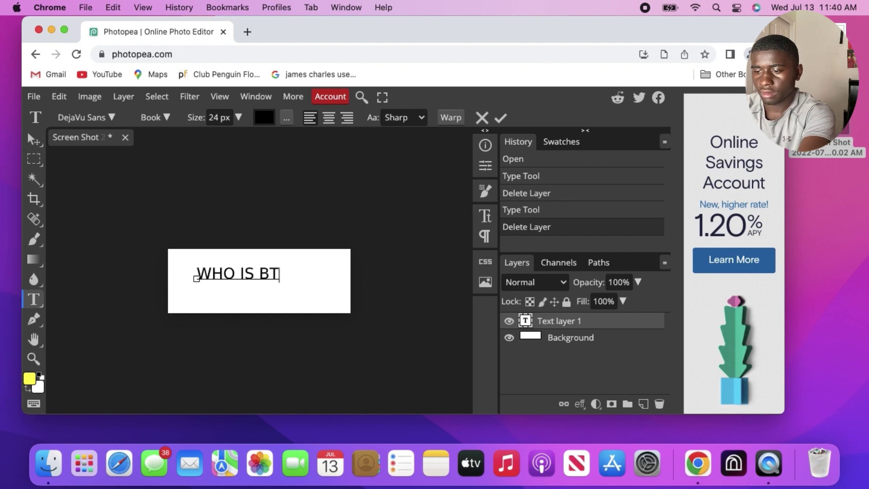
pyautogui.press('BackSpace')
pyautogui.write('ETTER')
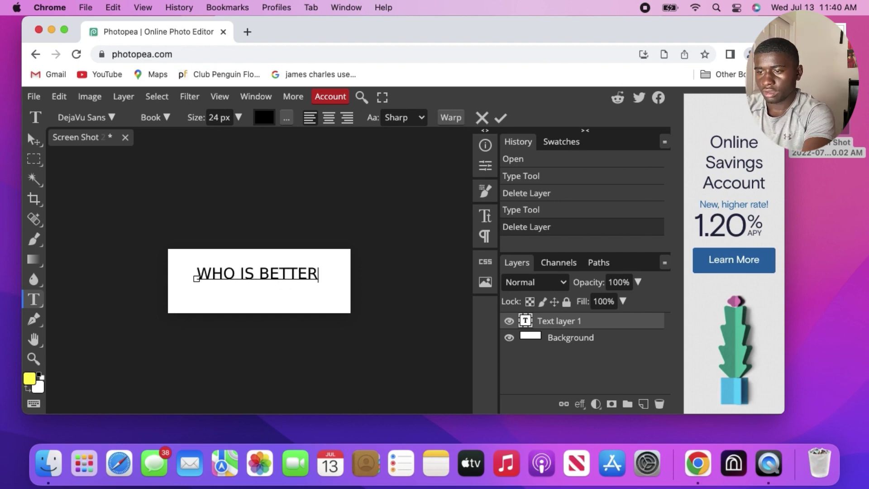
pyautogui.write('?')
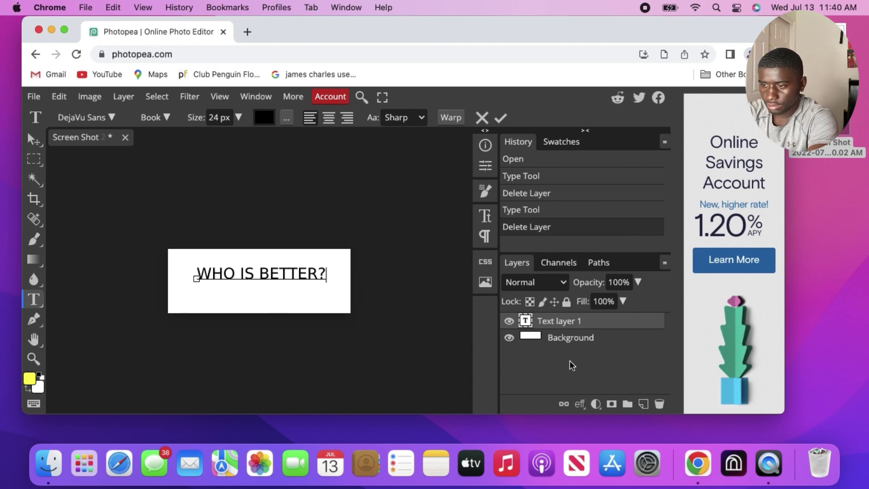
pyautogui.click(570, 342)
pyautogui.click(572, 323)
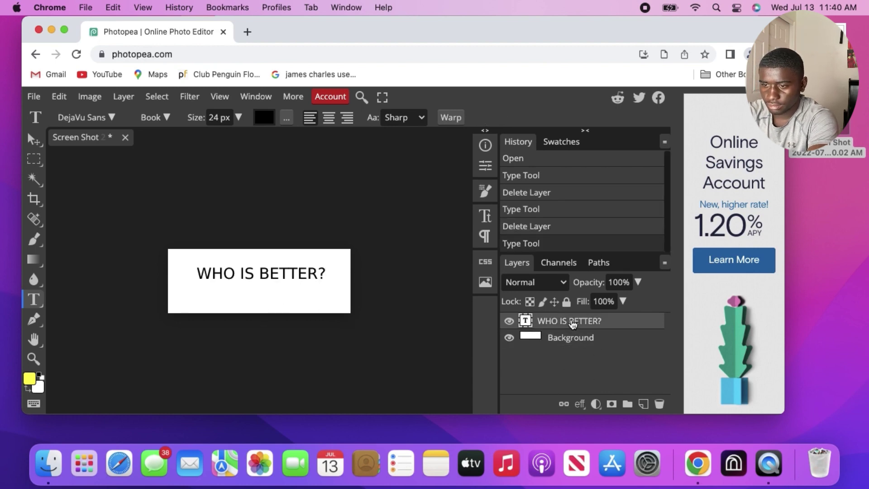
# Try to crop the white canvas more tightly around the "WHO IS BETTER?" text with a free-ratio crop frame.
pyautogui.click(35, 200)
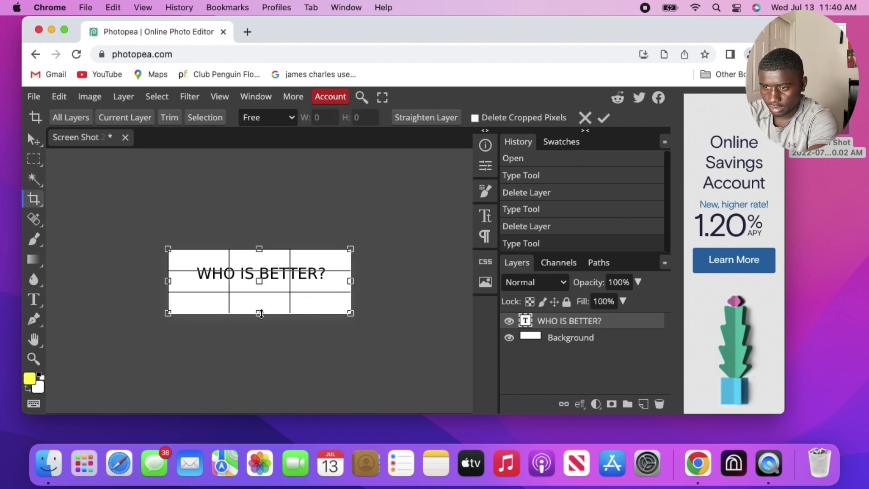
pyautogui.moveTo(261, 313); pyautogui.dragTo(265, 294)
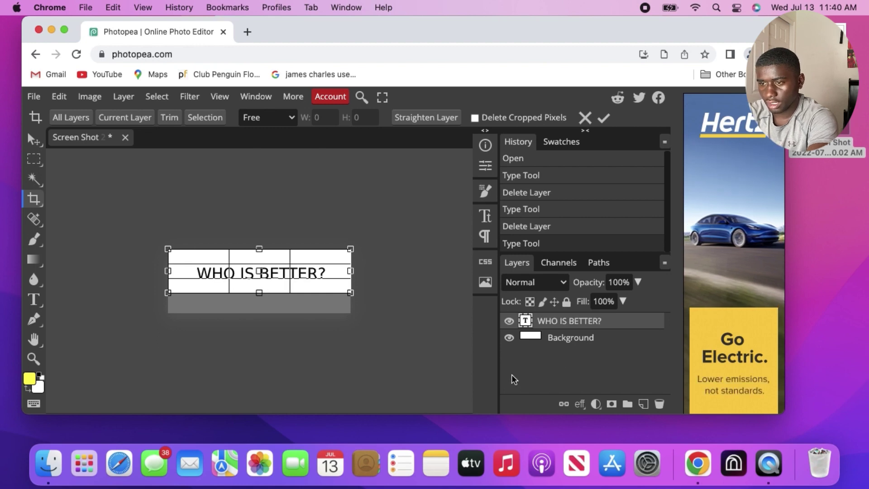
pyautogui.click(567, 337)
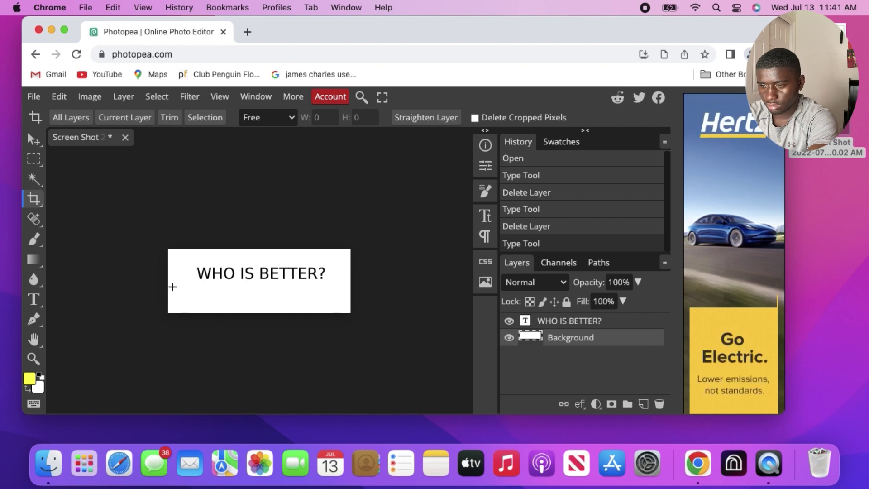
pyautogui.moveTo(172, 287); pyautogui.dragTo(338, 256)
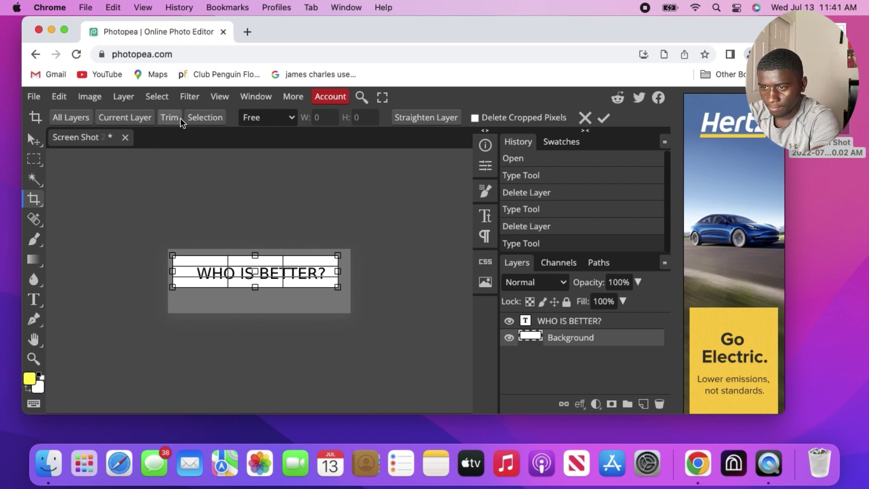
pyautogui.click(283, 119)
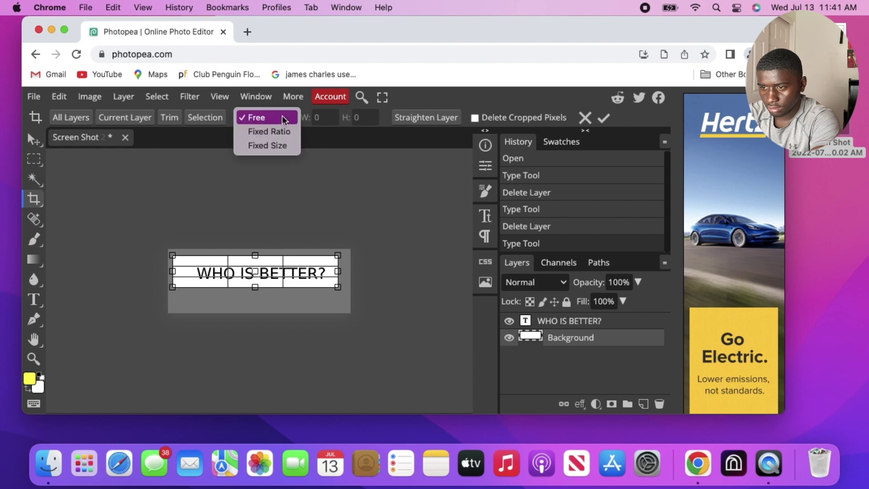
pyautogui.click(288, 117)
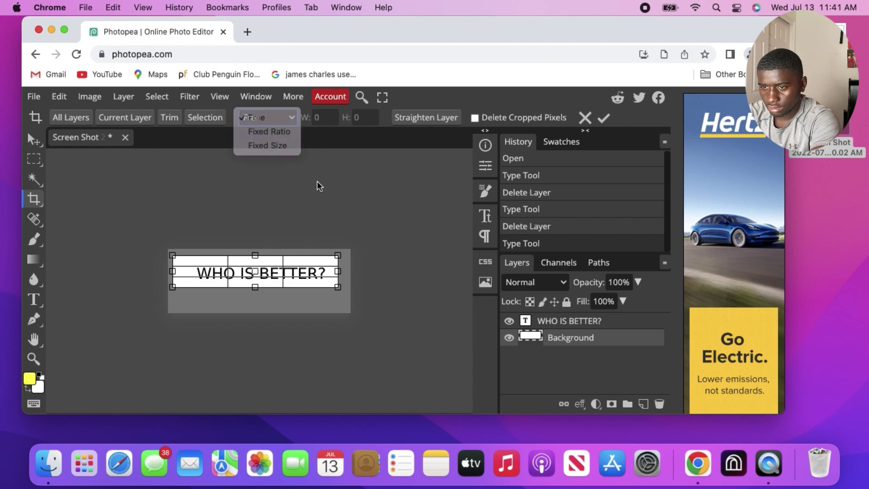
# Export the text image as a PNG at 287 × 101 px and 100% quality.
pyautogui.click(36, 99)
pyautogui.moveTo(59, 96)
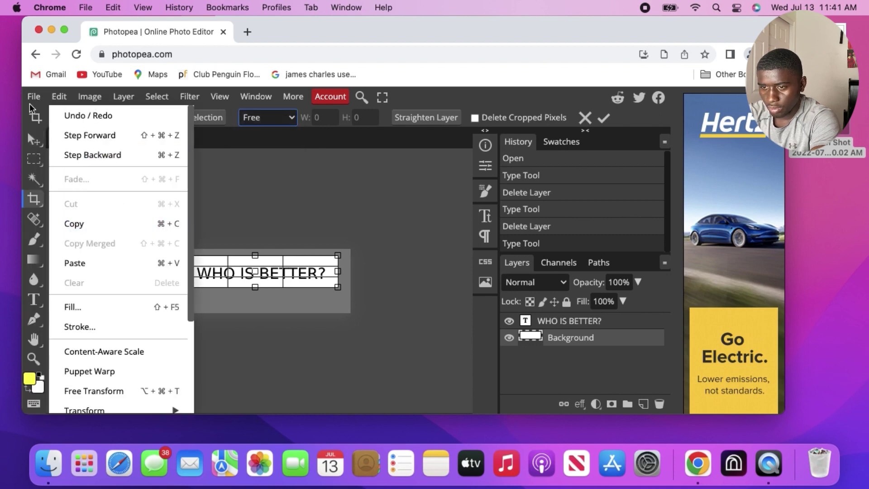
pyautogui.moveTo(30, 100)
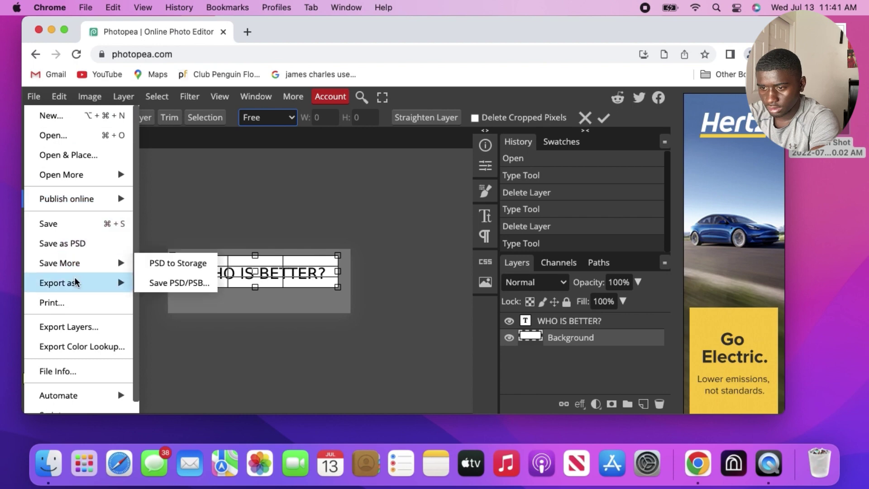
pyautogui.moveTo(76, 282)
pyautogui.click(164, 284)
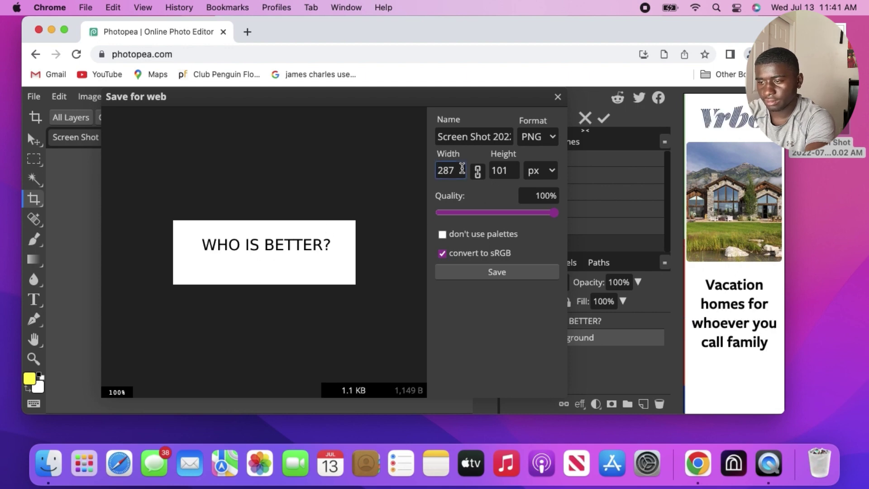
pyautogui.click(473, 274)
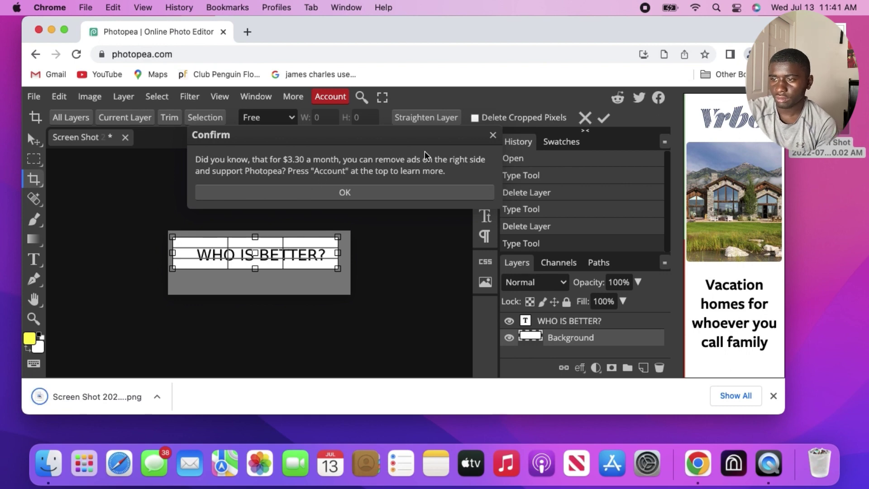
# Dismiss the ad-removal notice and close the browser window, discarding the unsaved document.
pyautogui.click(493, 135)
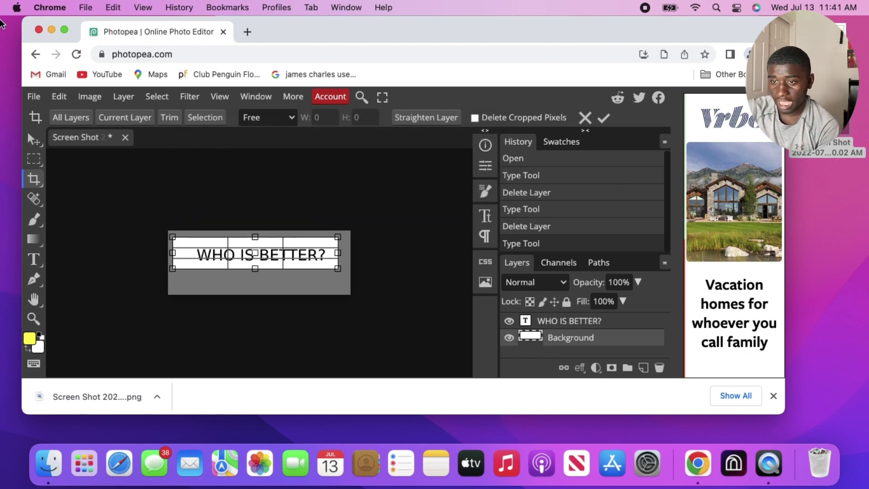
pyautogui.click(39, 30)
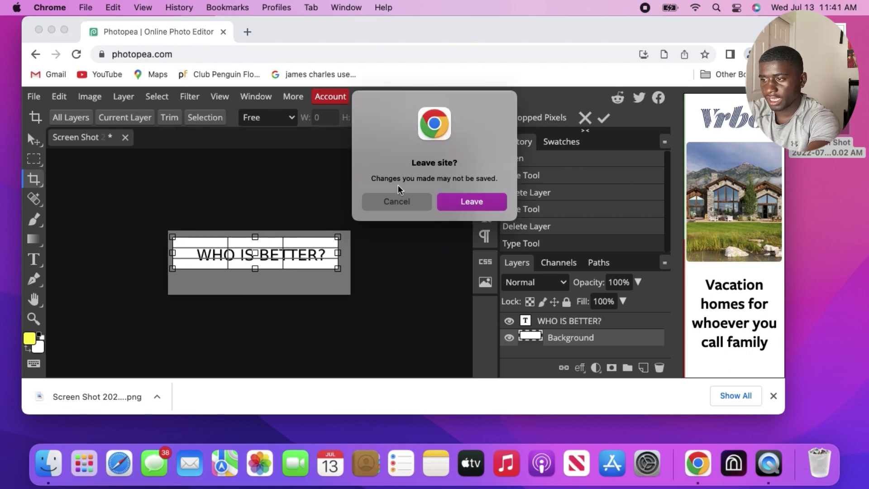
pyautogui.click(472, 202)
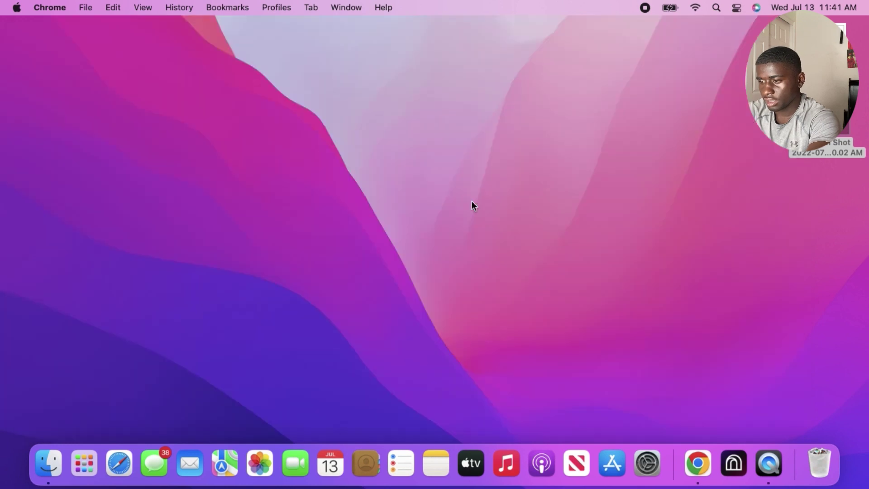
# Switch to Effect House, open the Randomizer 2D template as a project, and enlarge the project window.
pyautogui.click(733, 466)
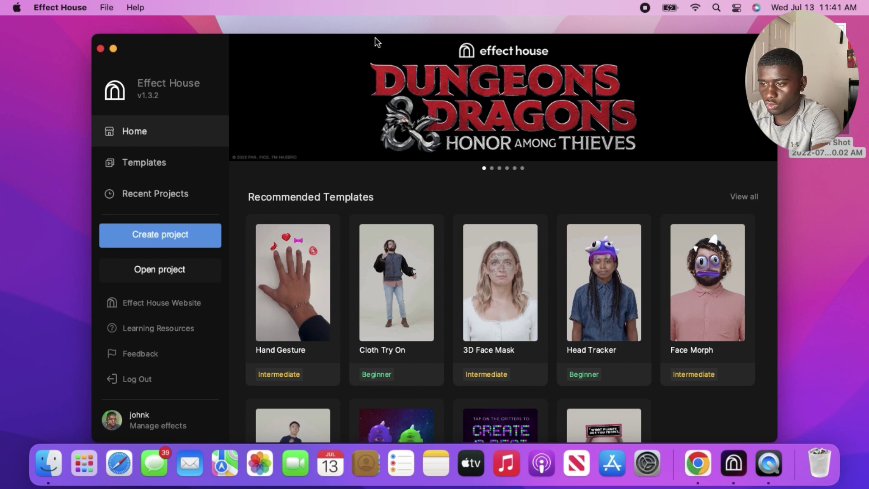
pyautogui.moveTo(375, 42); pyautogui.dragTo(342, 23)
pyautogui.scroll(-3, 510, 309)
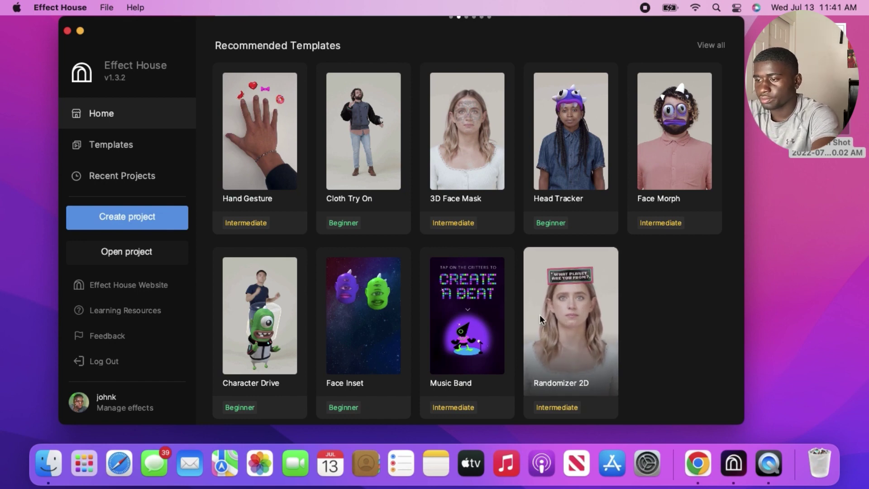
pyautogui.click(572, 349)
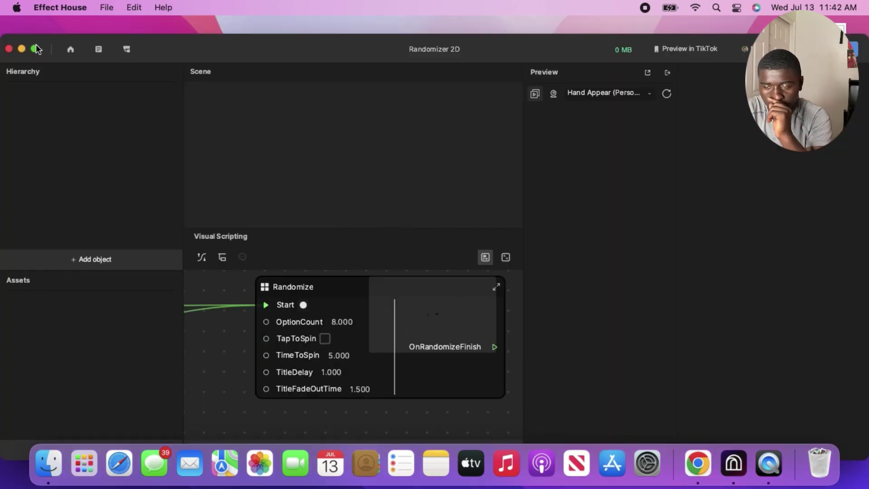
pyautogui.click(35, 49)
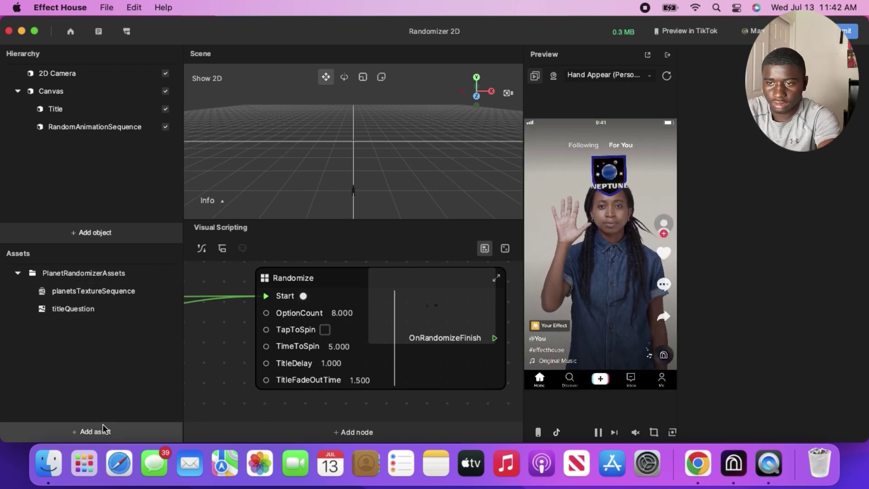
# Enlarge the Title image in the 2D scene to about 1406 × 509.
pyautogui.click(58, 113)
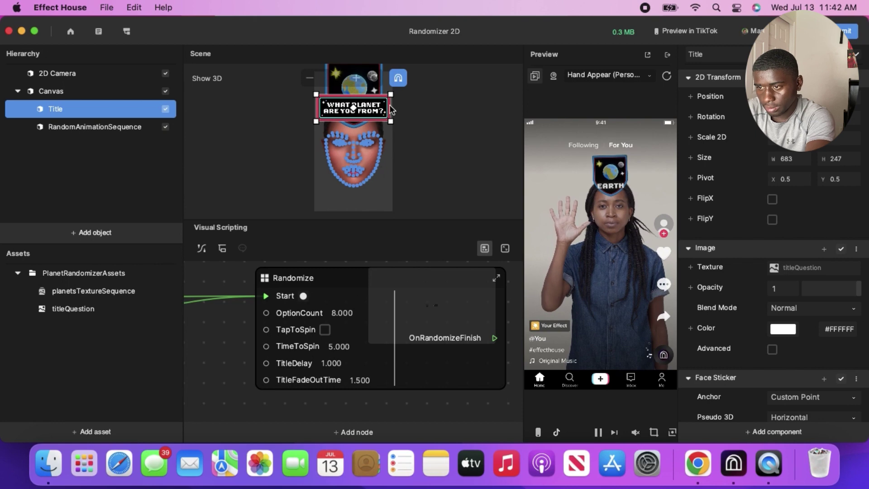
pyautogui.moveTo(390, 120); pyautogui.dragTo(464, 177)
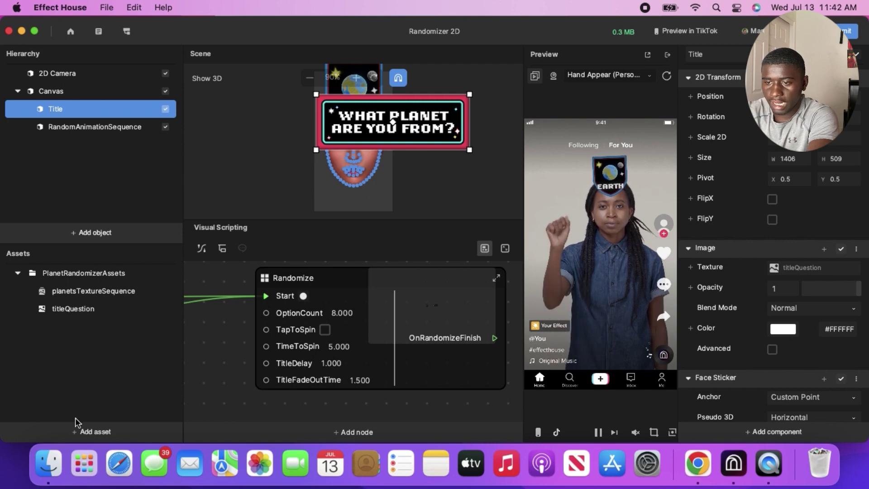
# Import the exported Screen Shot 2022-07-13 at 11.40.02 AM.png from the Downloads folder into the project assets.
pyautogui.click(75, 435)
pyautogui.moveTo(140, 321)
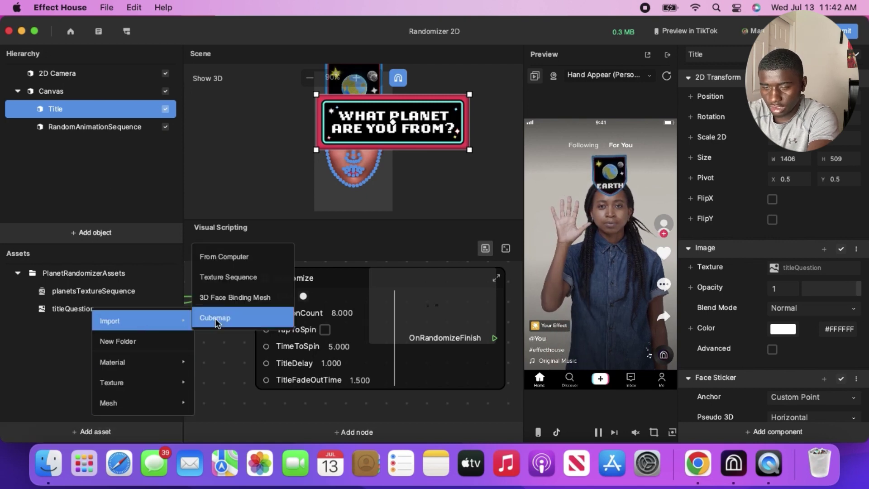
pyautogui.click(230, 260)
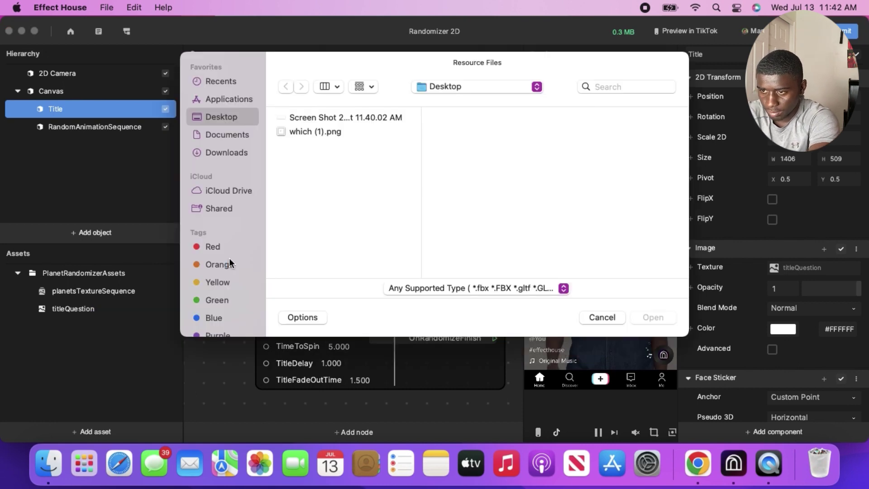
pyautogui.click(312, 124)
pyautogui.click(313, 118)
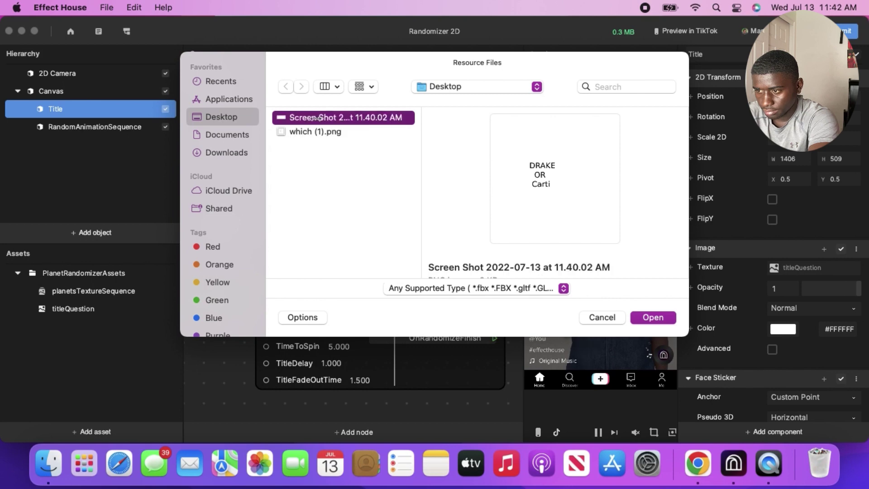
pyautogui.scroll(-3, 591, 244)
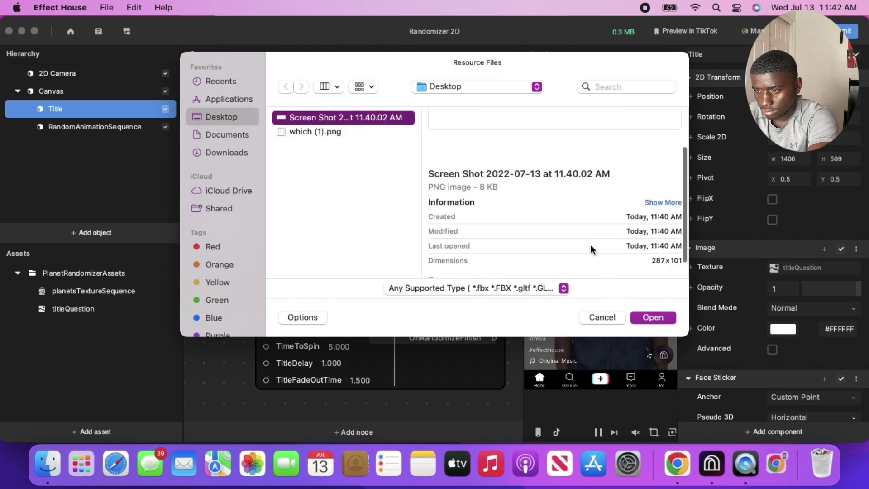
pyautogui.scroll(3, 591, 244)
pyautogui.click(342, 131)
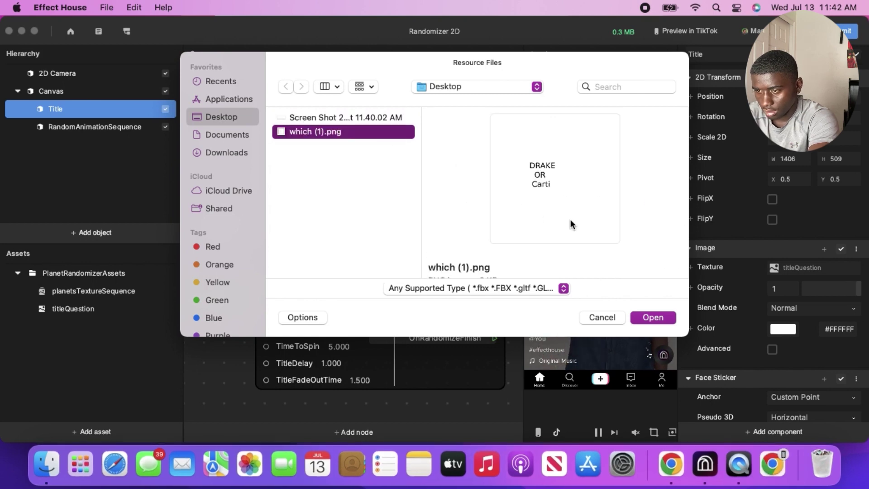
pyautogui.click(307, 117)
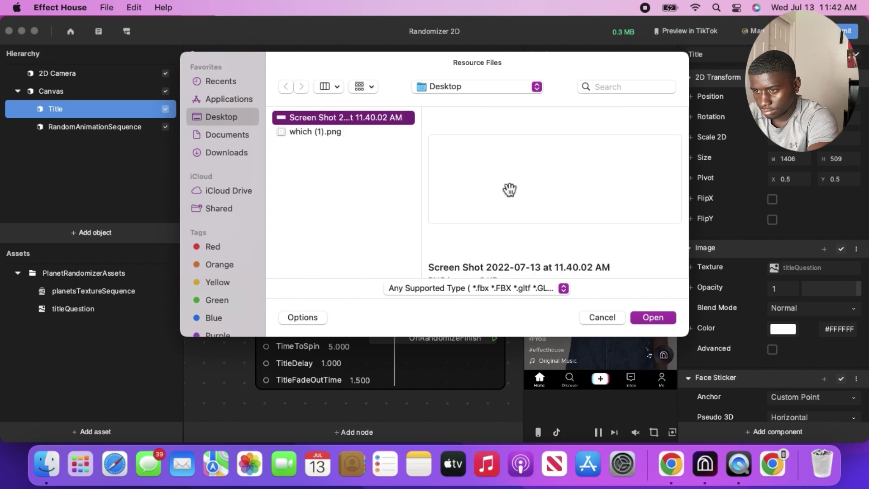
pyautogui.click(222, 153)
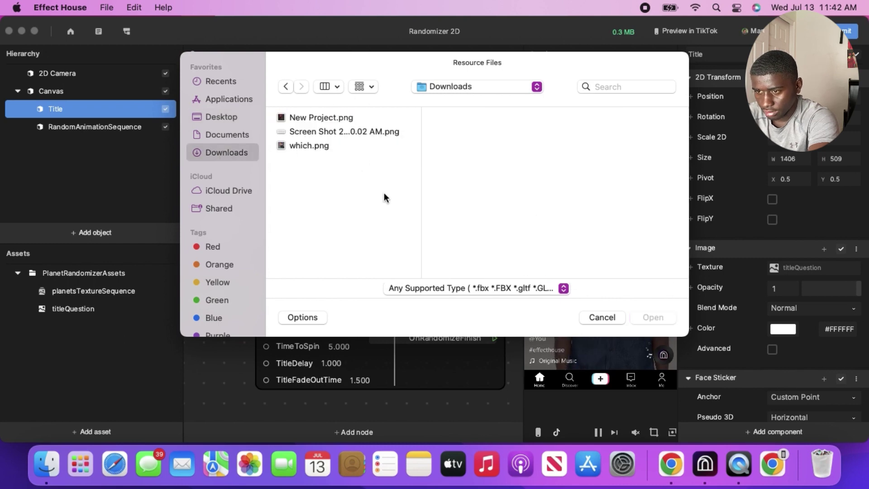
pyautogui.click(358, 132)
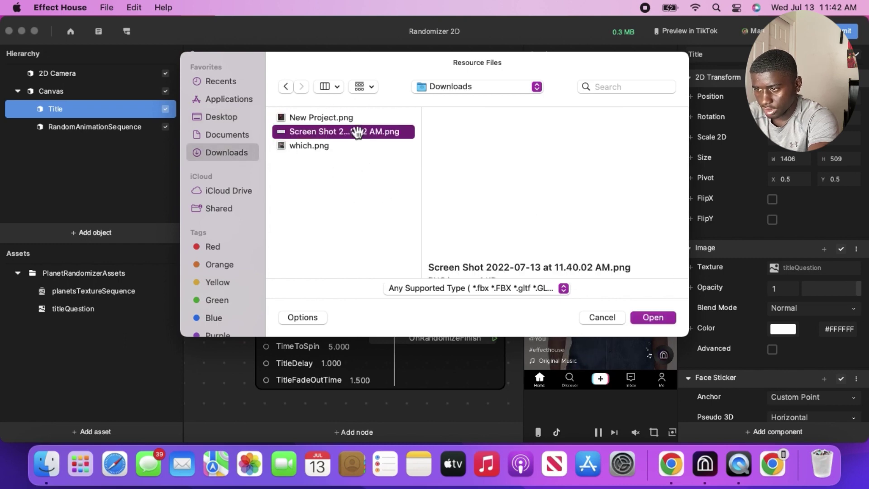
pyautogui.click(654, 318)
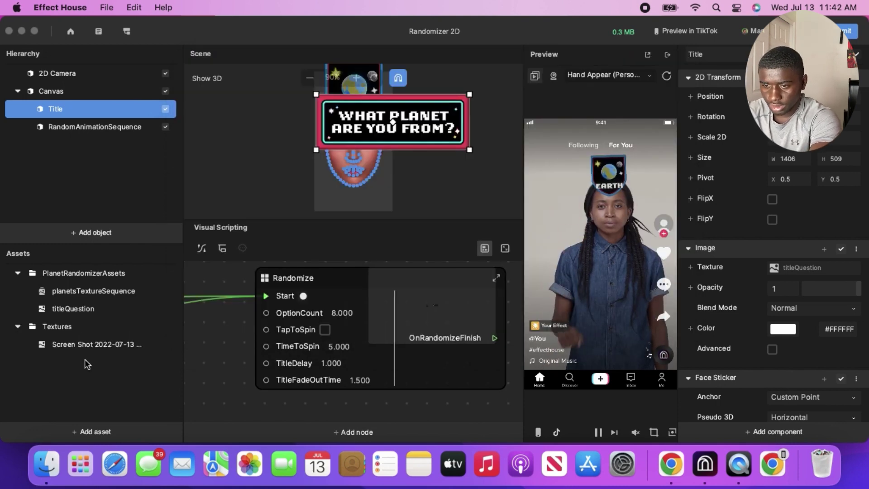
# Rename the Textures folder that holds the imported screenshot to "tittle".
pyautogui.click(67, 328)
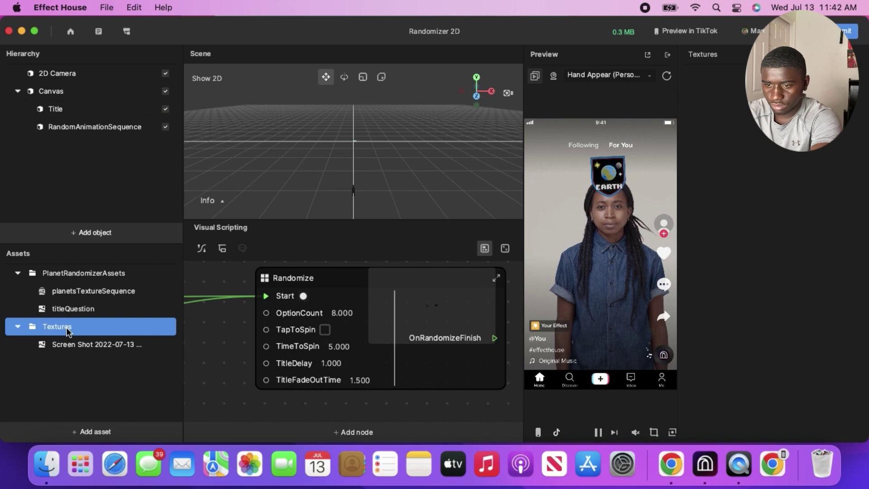
pyautogui.click(67, 328)
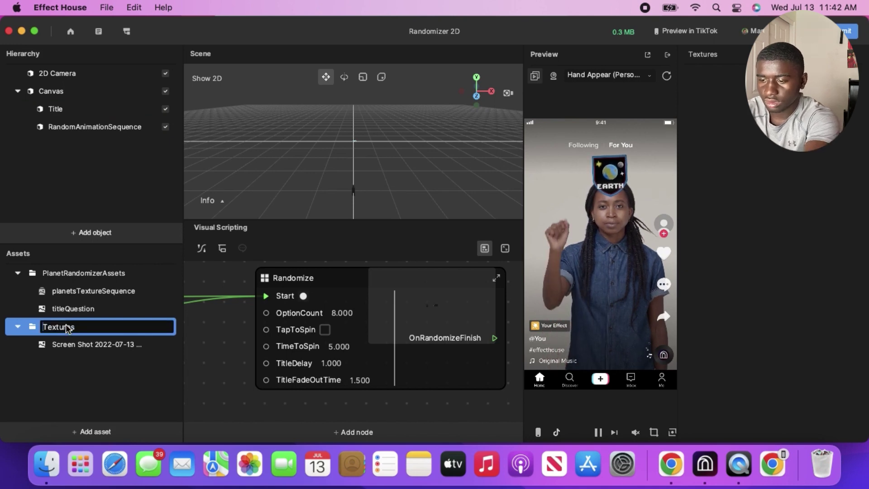
pyautogui.press('BackSpace')
pyautogui.write('tit')
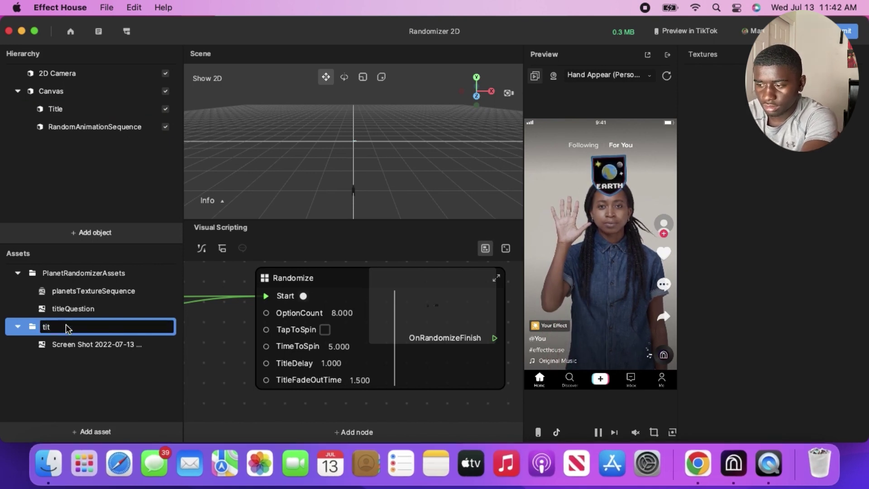
pyautogui.write('tle')
pyautogui.press('Return')
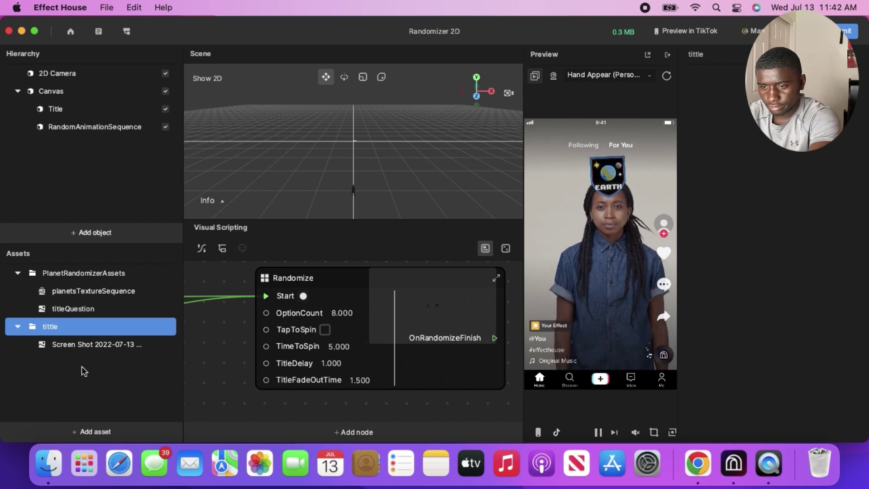
pyautogui.click(75, 392)
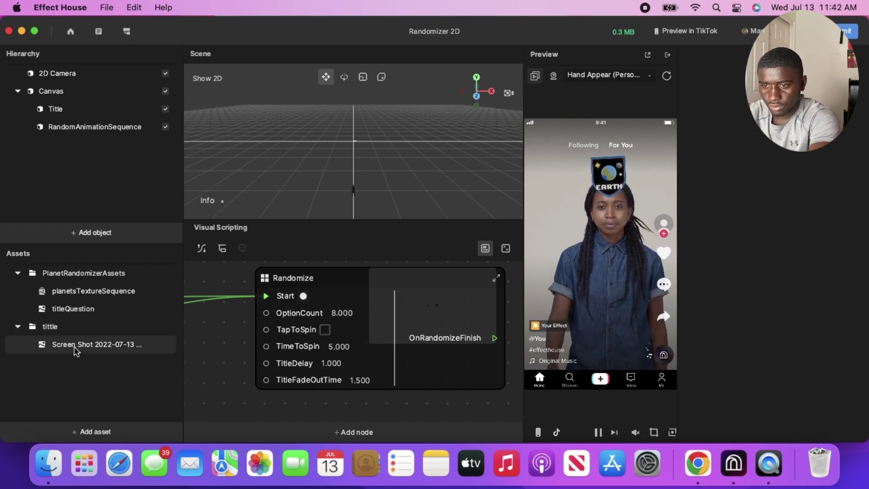
# Replace the Title object's image texture with the imported Screen Shot 2022-07-13 from the tittle folder.
pyautogui.click(96, 114)
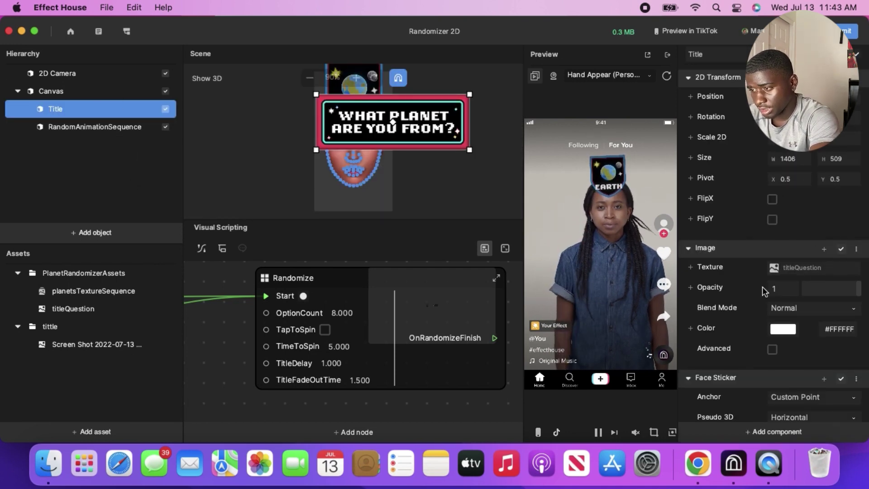
pyautogui.scroll(-1, 765, 291)
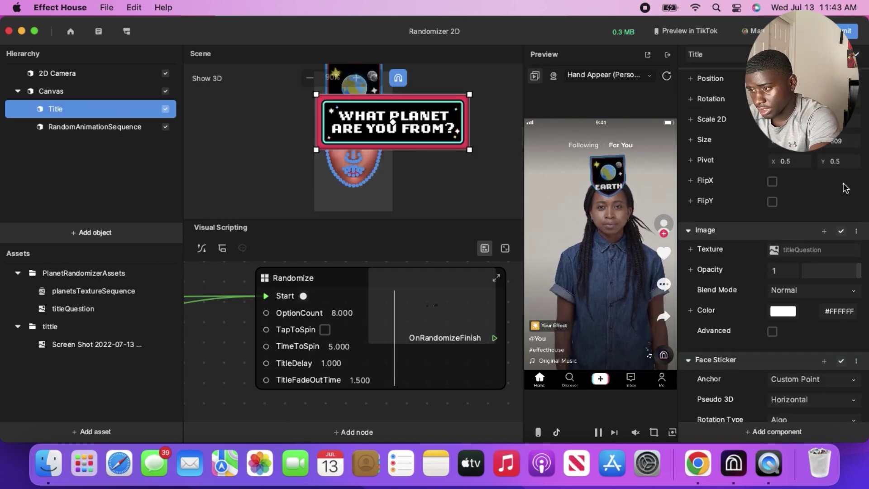
pyautogui.click(780, 252)
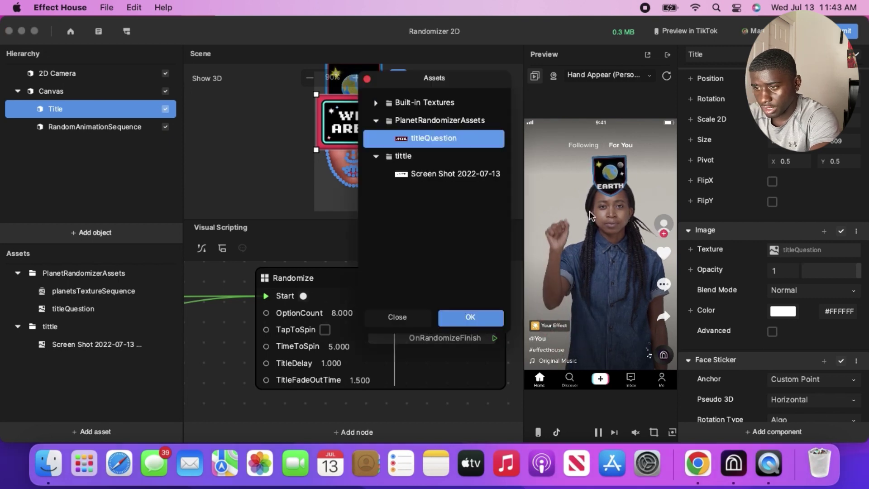
pyautogui.click(454, 175)
pyautogui.click(470, 318)
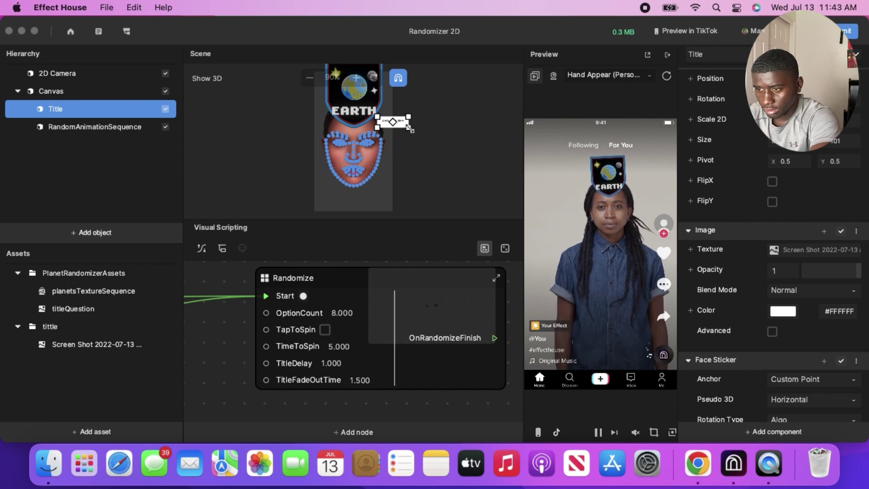
# Enlarge the "WHO IS BETTER?" title and center it above the face's eyes in the scene, and restart the preview.
pyautogui.moveTo(410, 129); pyautogui.dragTo(365, 108)
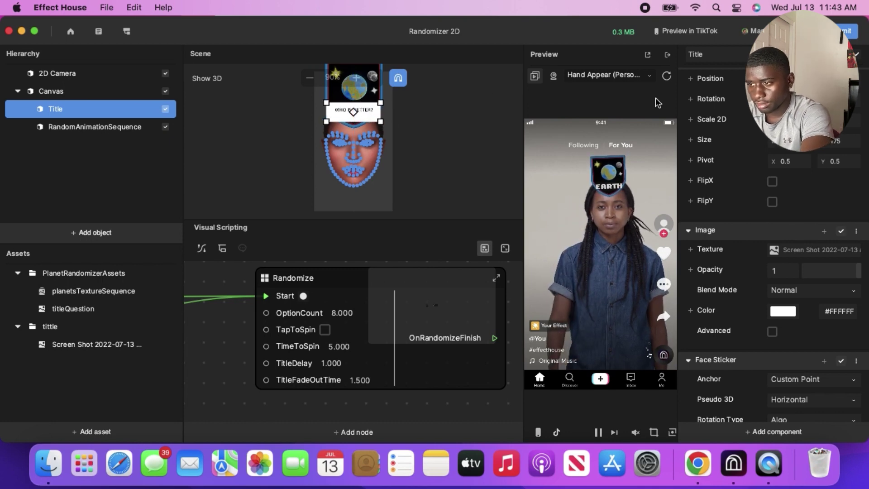
pyautogui.click(666, 81)
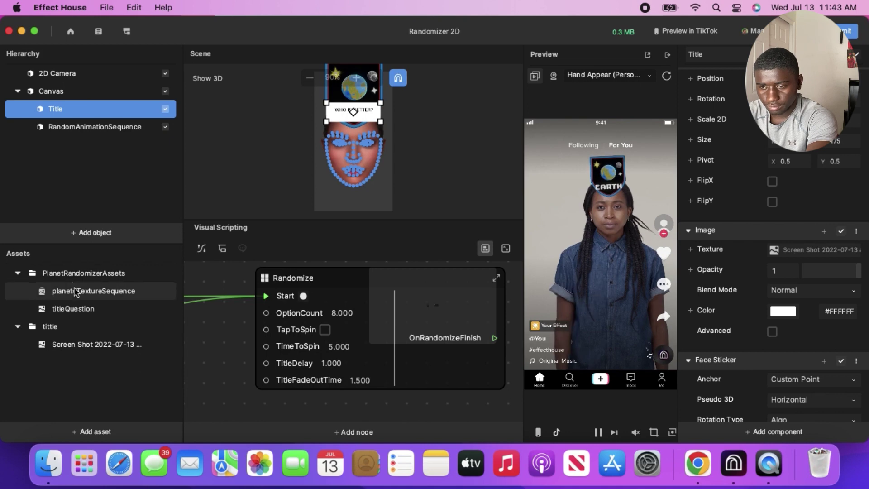
# Start a texture sequence import from Downloads and move Screen Shot 2022-07-13 at 11.40.02 AM.png to the Desktop, replacing the older copy.
pyautogui.click(88, 431)
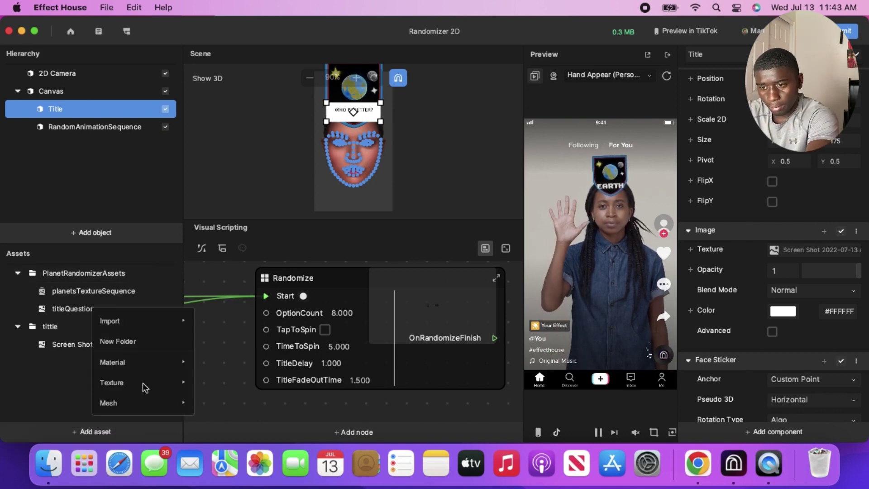
pyautogui.moveTo(163, 323)
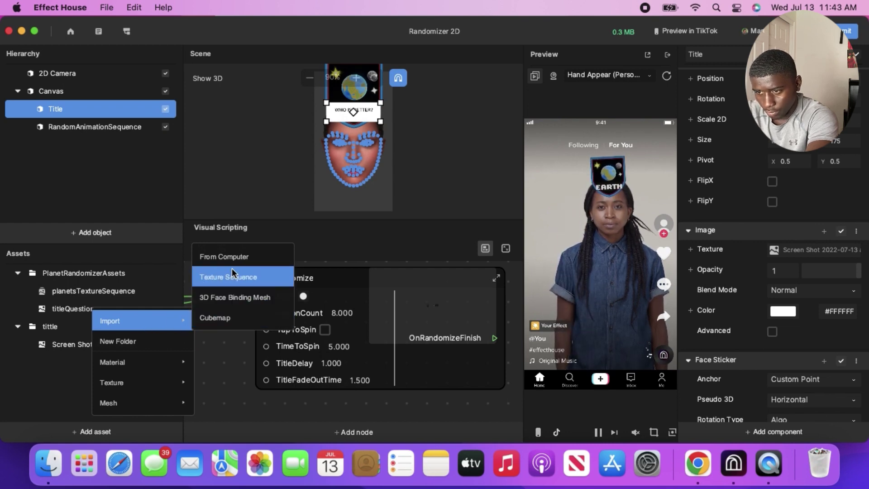
pyautogui.click(253, 277)
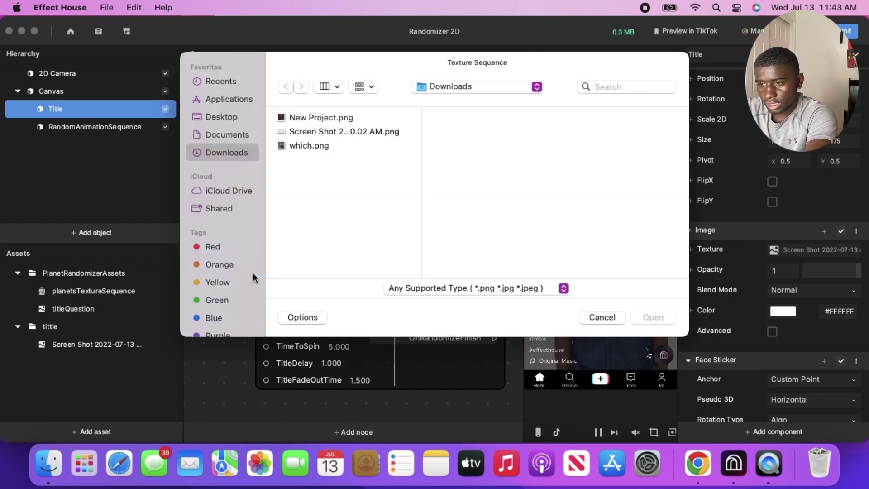
pyautogui.click(319, 131)
pyautogui.moveTo(320, 132); pyautogui.dragTo(217, 118)
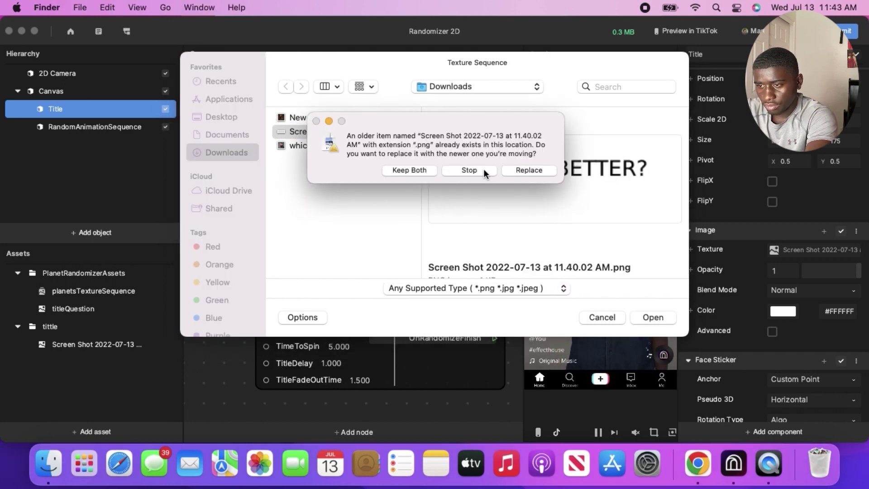
pyautogui.click(528, 170)
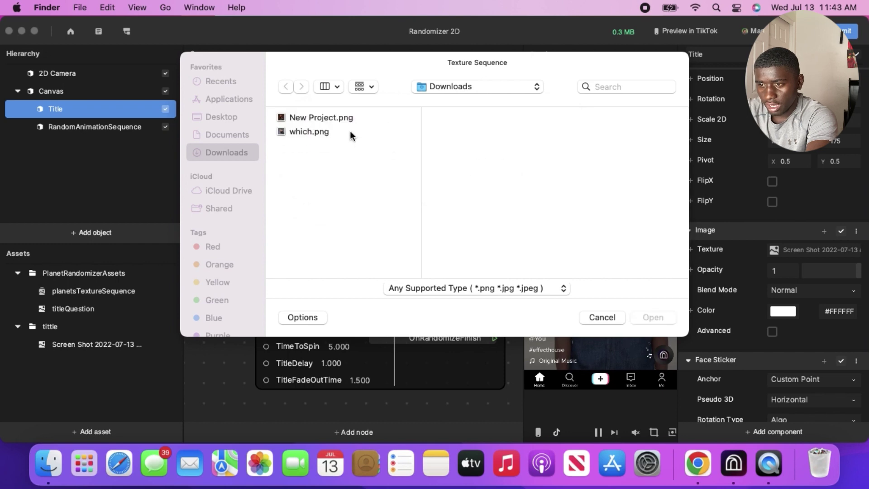
# Import New Project.png and which.png together from Downloads as a texture sequence.
pyautogui.moveTo(316, 154); pyautogui.dragTo(316, 111)
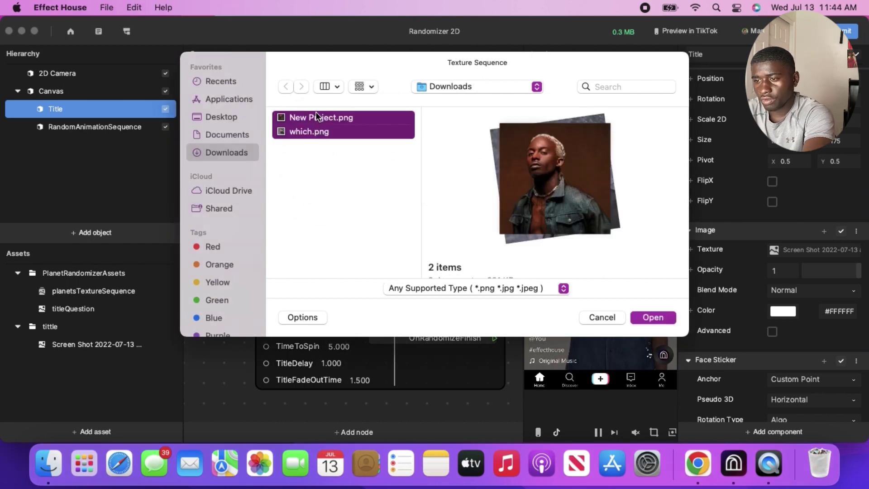
pyautogui.click(313, 163)
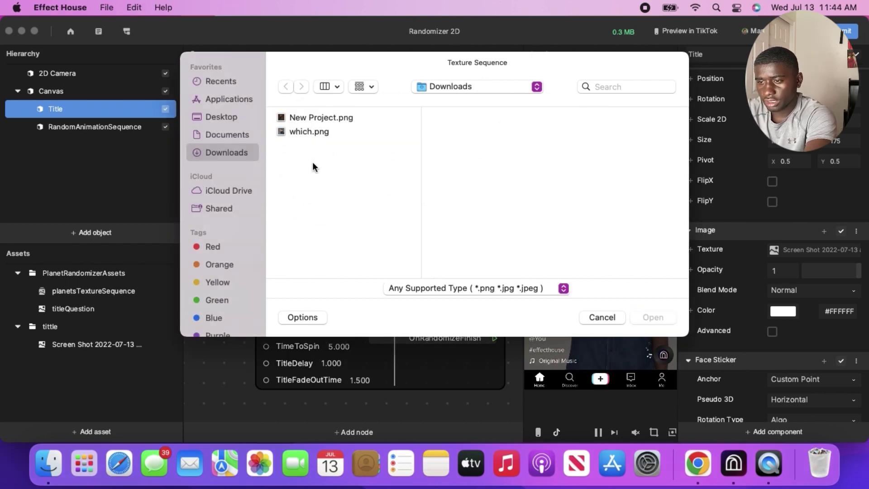
pyautogui.click(314, 131)
pyautogui.click(341, 186)
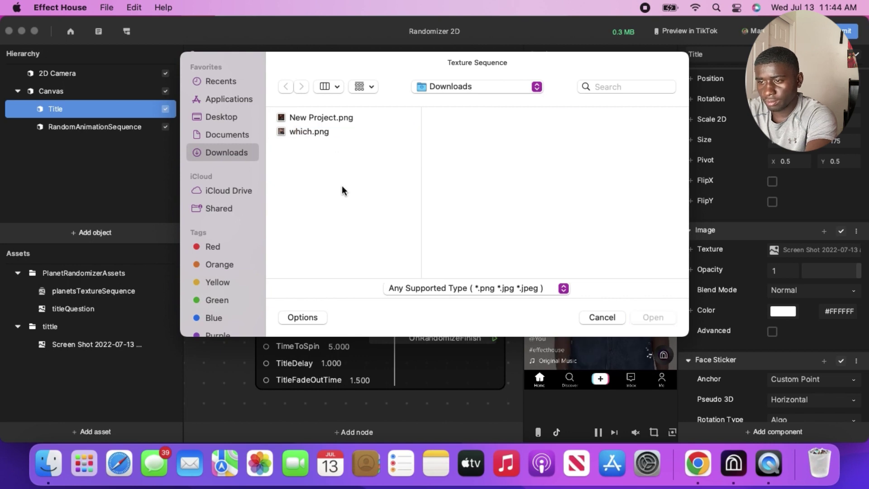
pyautogui.moveTo(341, 186); pyautogui.dragTo(341, 119)
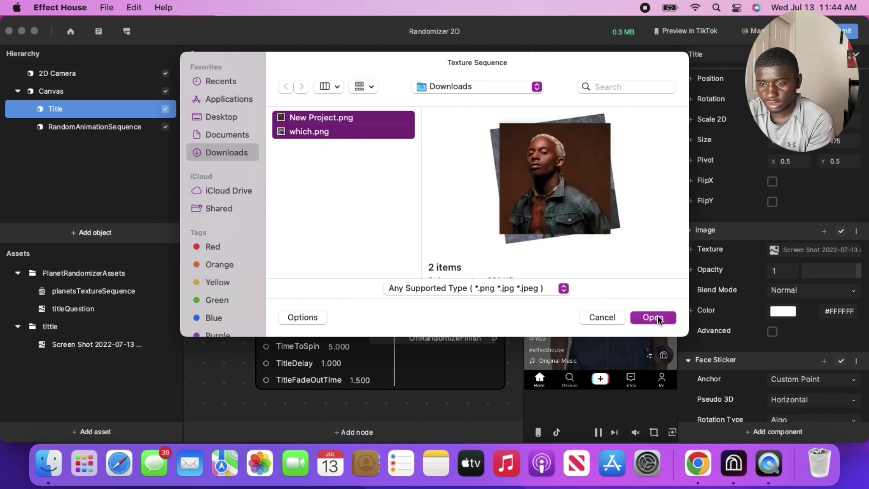
pyautogui.click(654, 318)
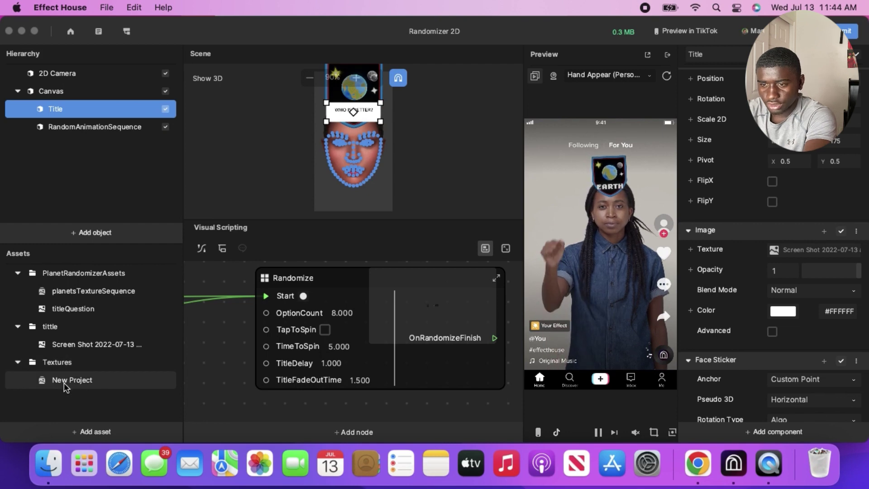
# Set the texture sequence of RandomAnimationSequence's Animation Sequence component to New Project.
pyautogui.click(86, 129)
pyautogui.click(85, 129)
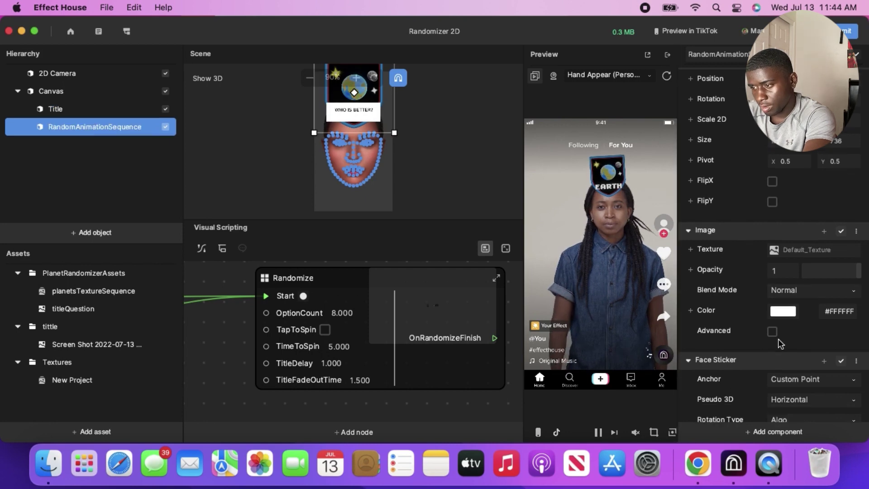
pyautogui.scroll(-5, 779, 342)
pyautogui.scroll(-2, 778, 339)
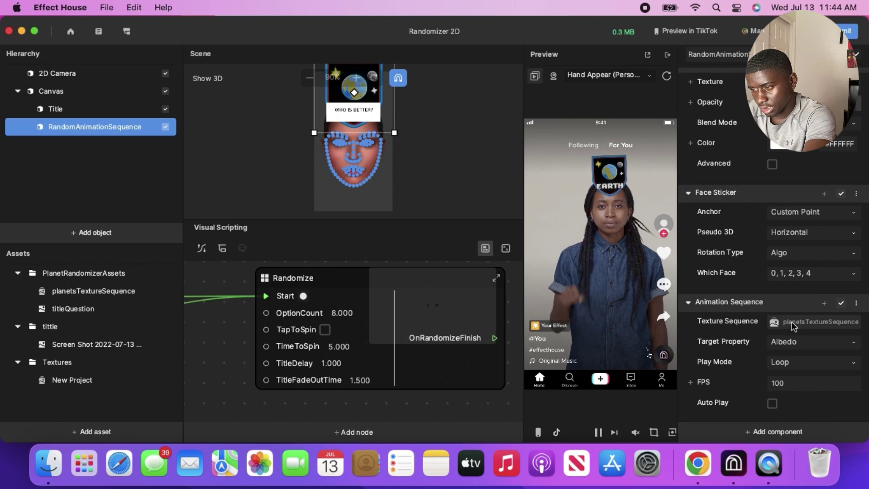
pyautogui.click(794, 322)
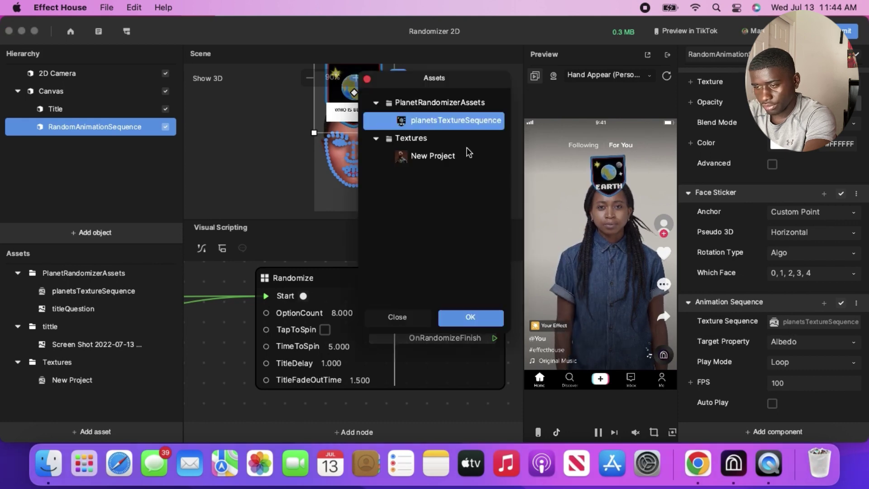
pyautogui.click(440, 160)
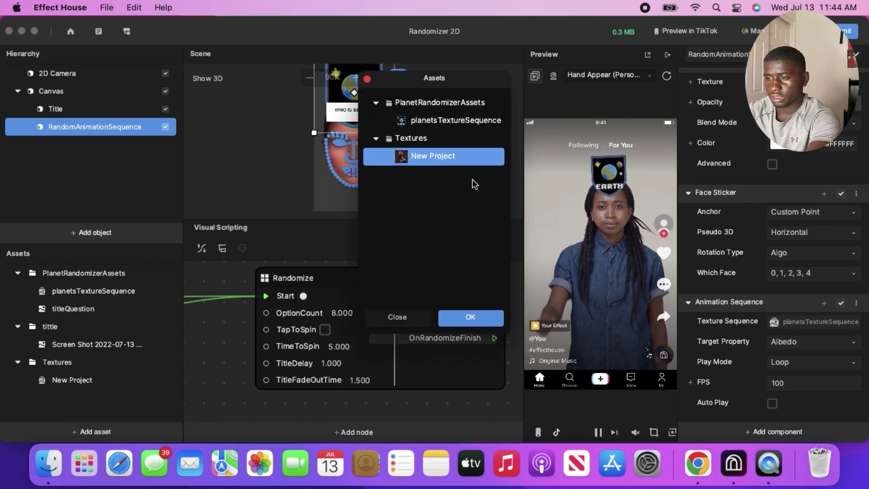
pyautogui.click(473, 316)
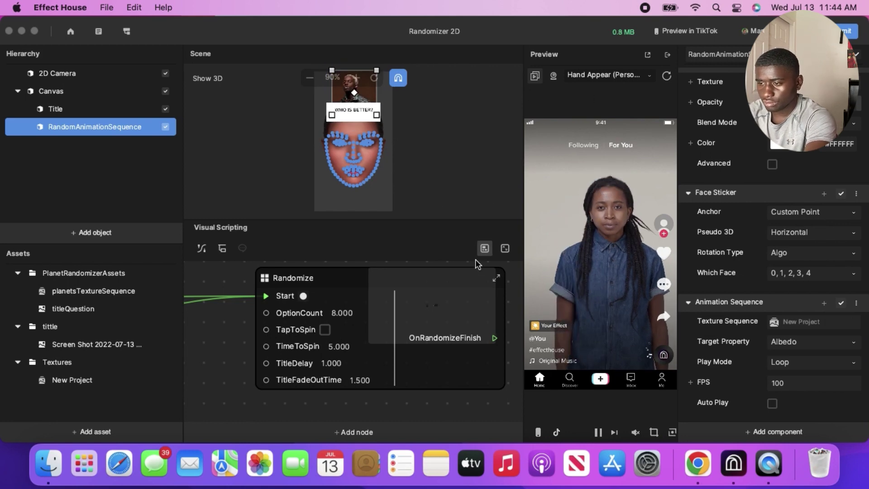
# Widen the effect preview, switch its source to the FaceTime HD Camera, and restart the effect to test it live.
pyautogui.moveTo(524, 285); pyautogui.dragTo(371, 287)
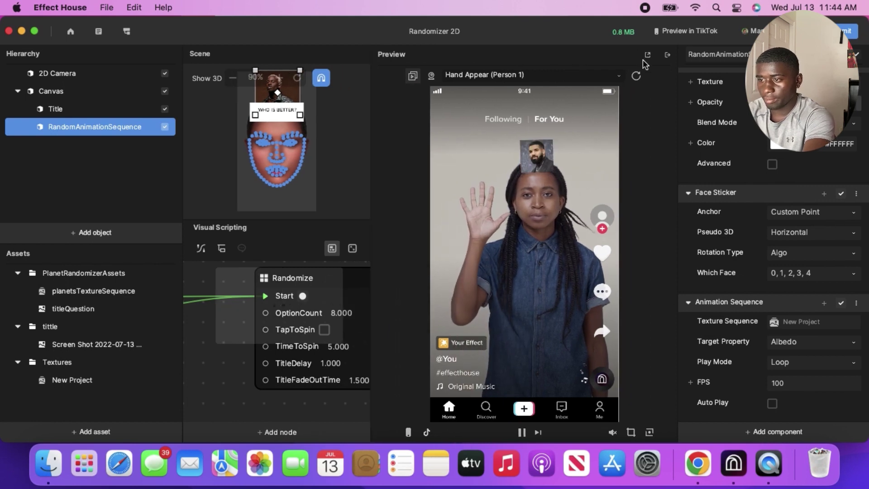
pyautogui.click(433, 75)
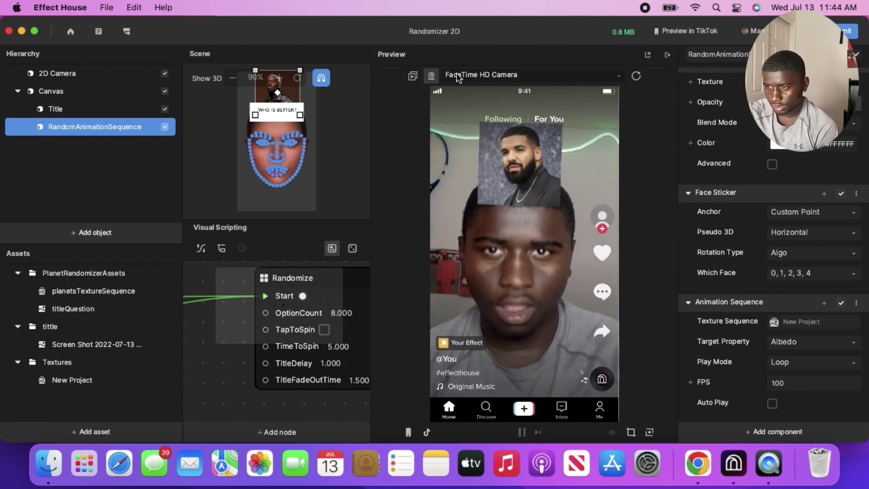
pyautogui.click(636, 76)
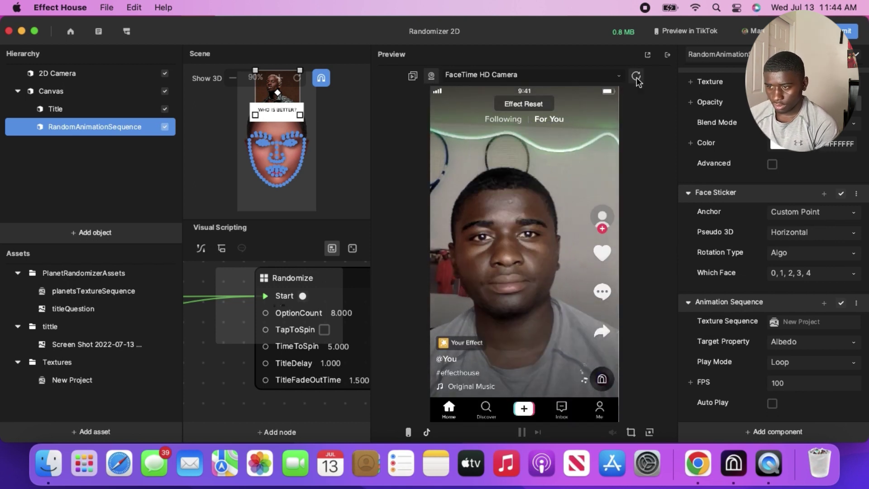